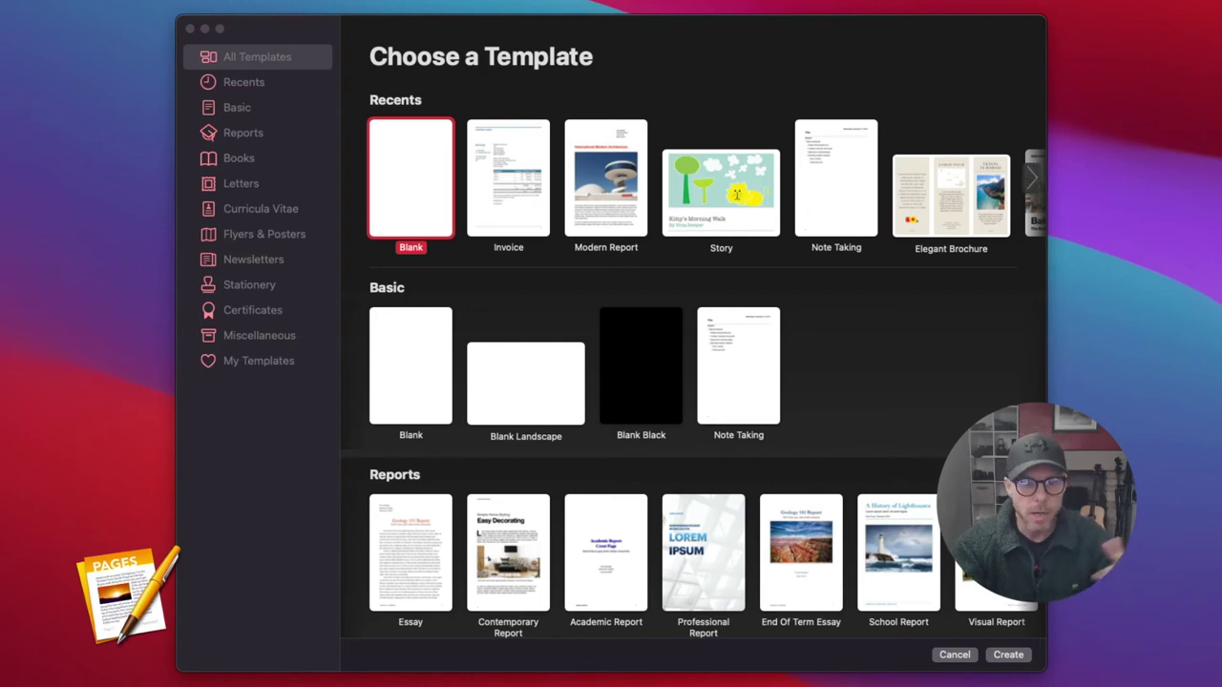
Create a document from the Blank template and switch the sidebar to the Table of Contents view.
{"action": "left_click", "coordinate": [404, 212]}
{"action": "double_click", "coordinate": [404, 212]}
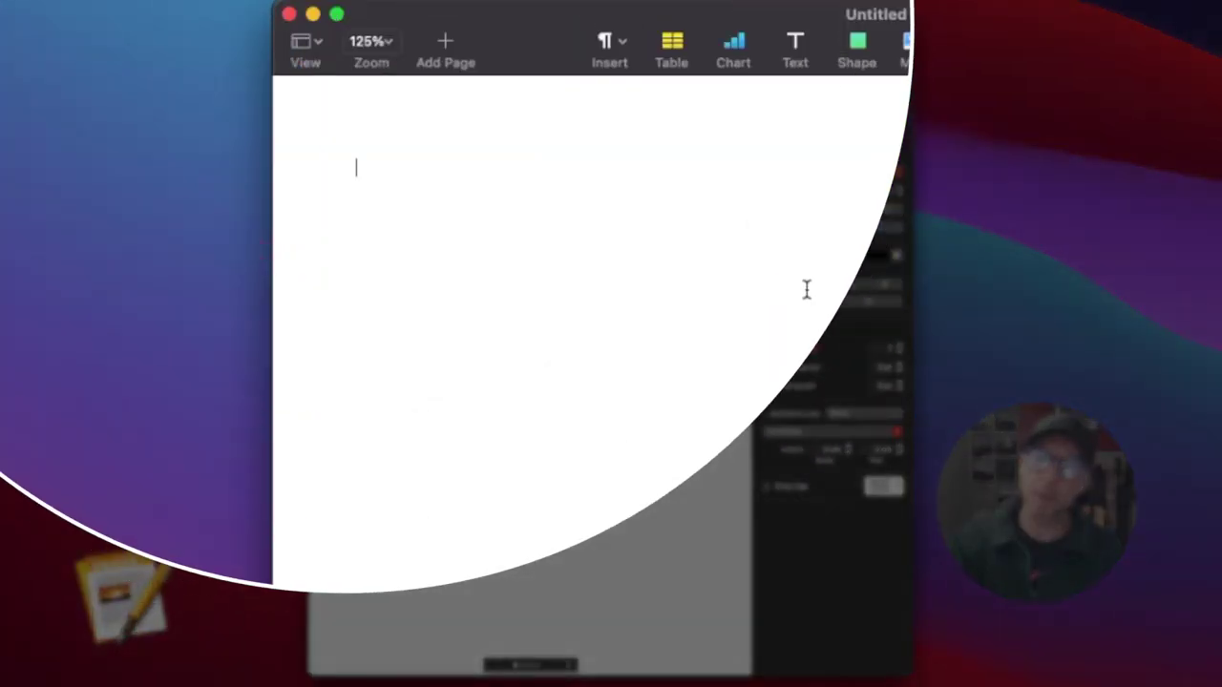
{"action": "left_click", "coordinate": [319, 43]}
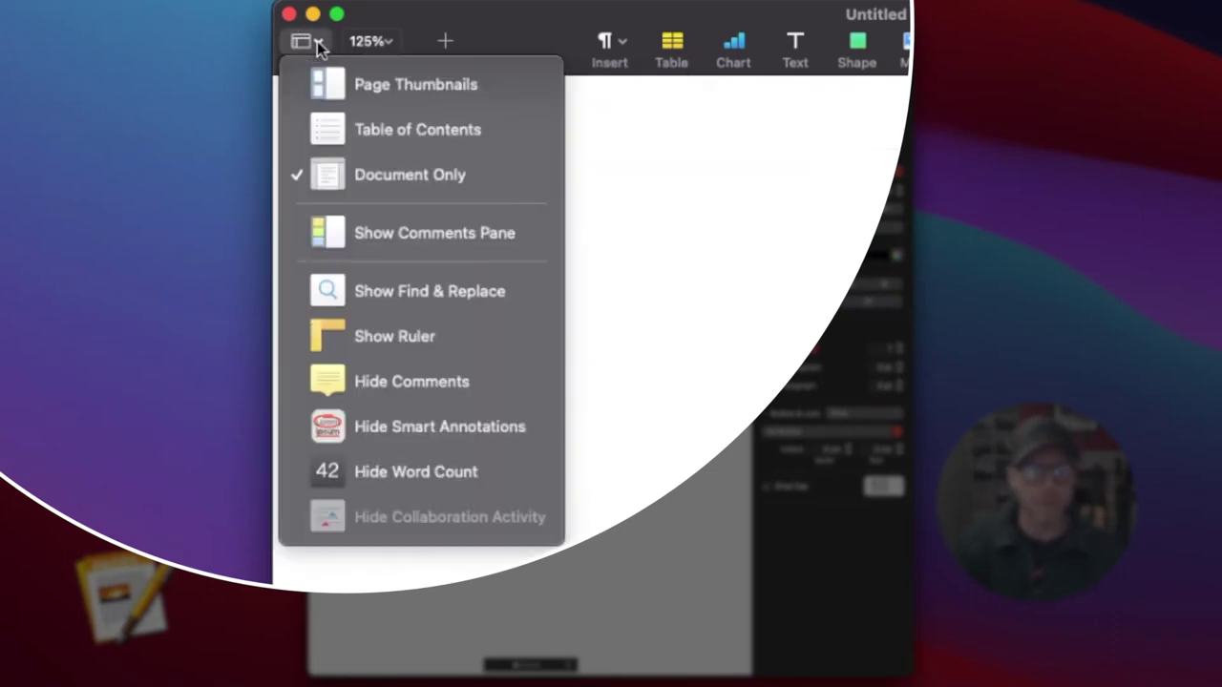
{"action": "left_click", "coordinate": [336, 86]}
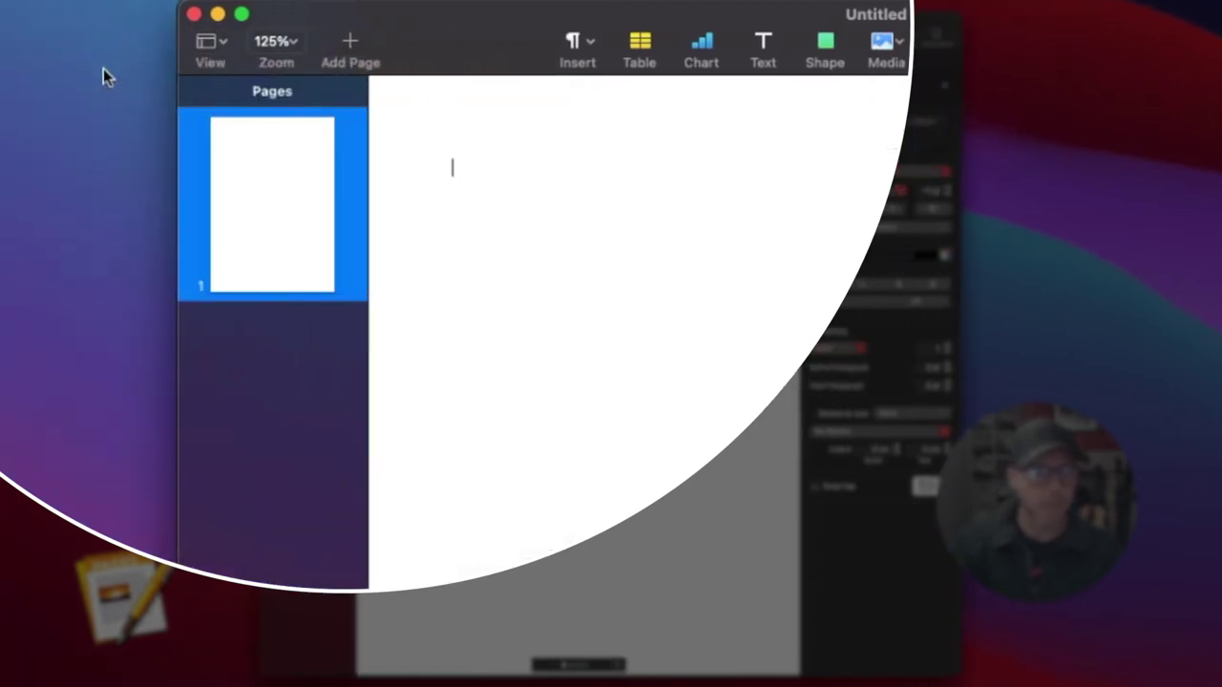
{"action": "left_click", "coordinate": [221, 48]}
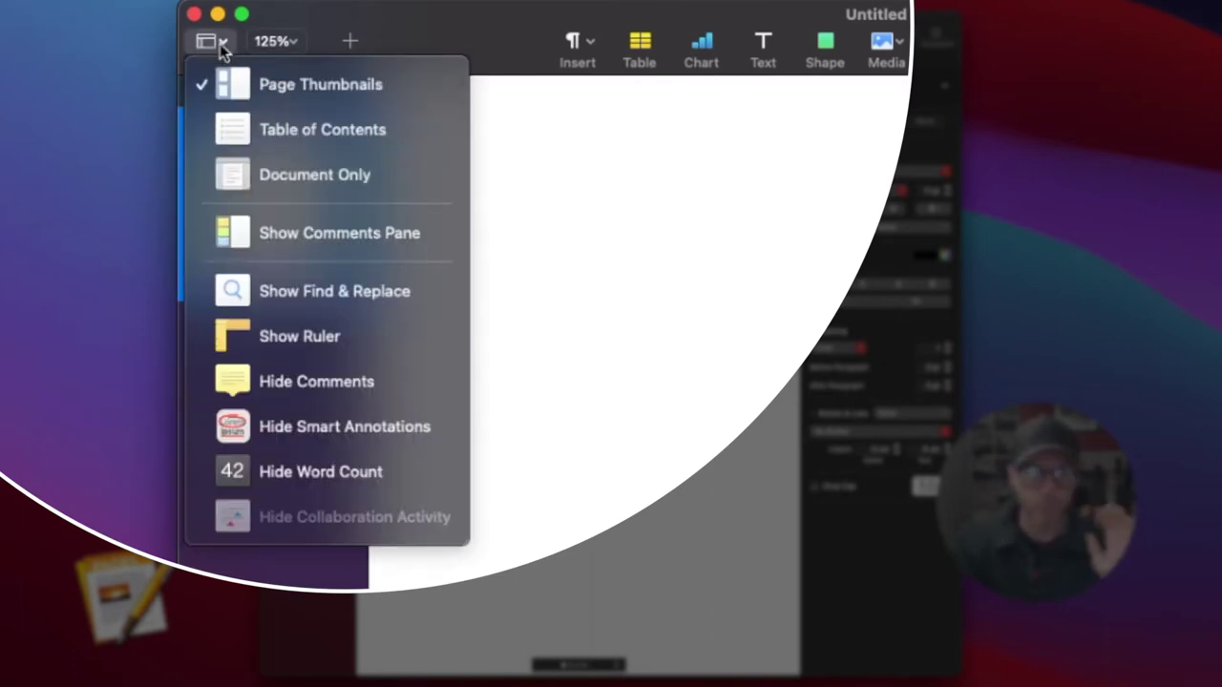
{"action": "left_click", "coordinate": [277, 139]}
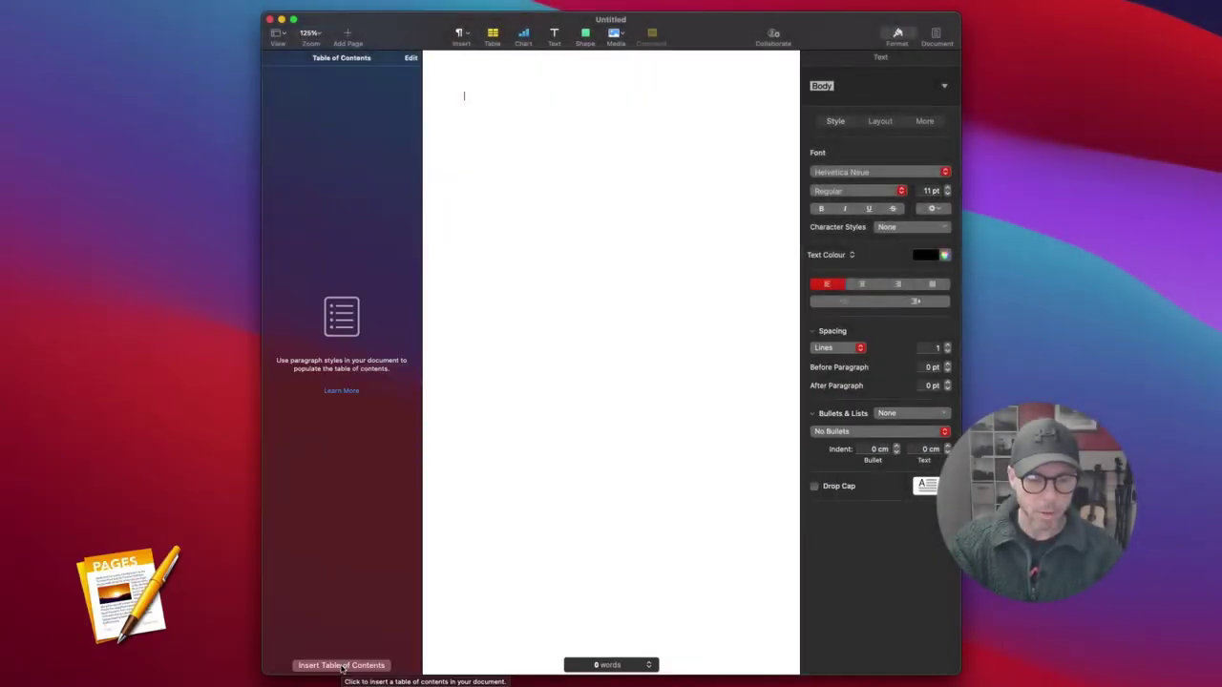
Insert a table of contents on the page, with its range kept at Entire Document.
{"action": "left_click", "coordinate": [330, 656]}
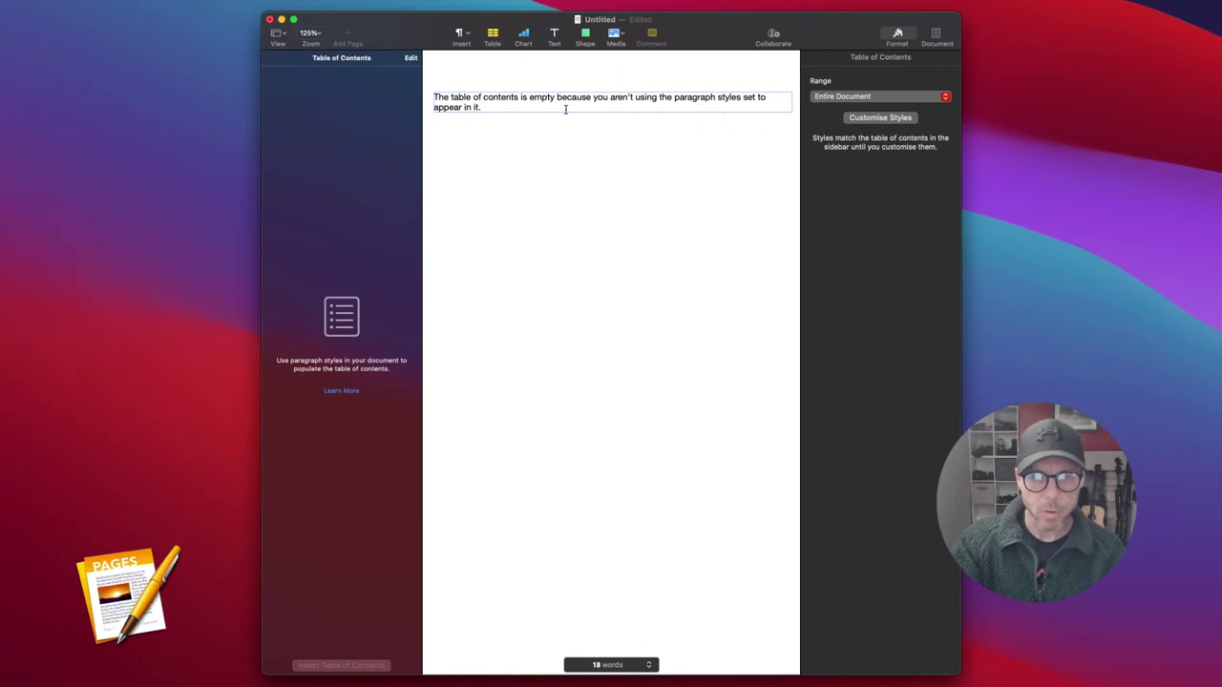
{"action": "scroll", "coordinate": [586, 117], "scroll_direction": "down", "scroll_amount": 2}
{"action": "scroll", "coordinate": [586, 117], "scroll_direction": "down", "scroll_amount": 2}
{"action": "scroll", "coordinate": [586, 114], "scroll_direction": "up", "scroll_amount": 4}
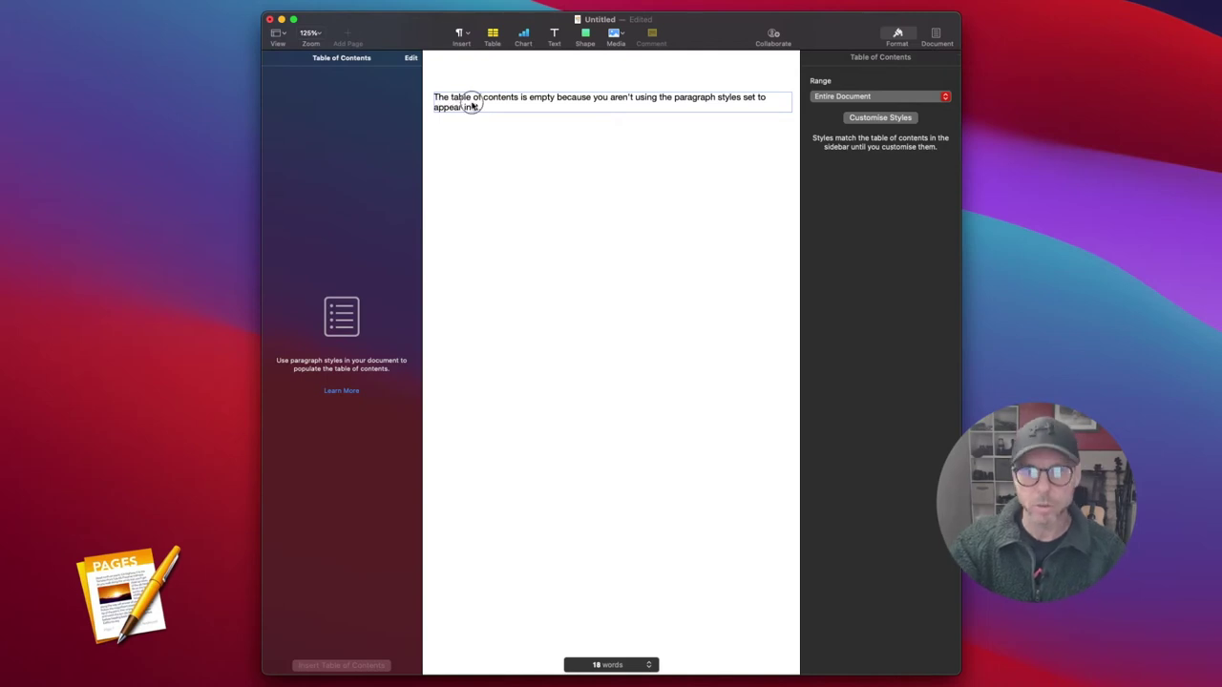
{"action": "scroll", "coordinate": [471, 107], "scroll_direction": "up", "scroll_amount": 1}
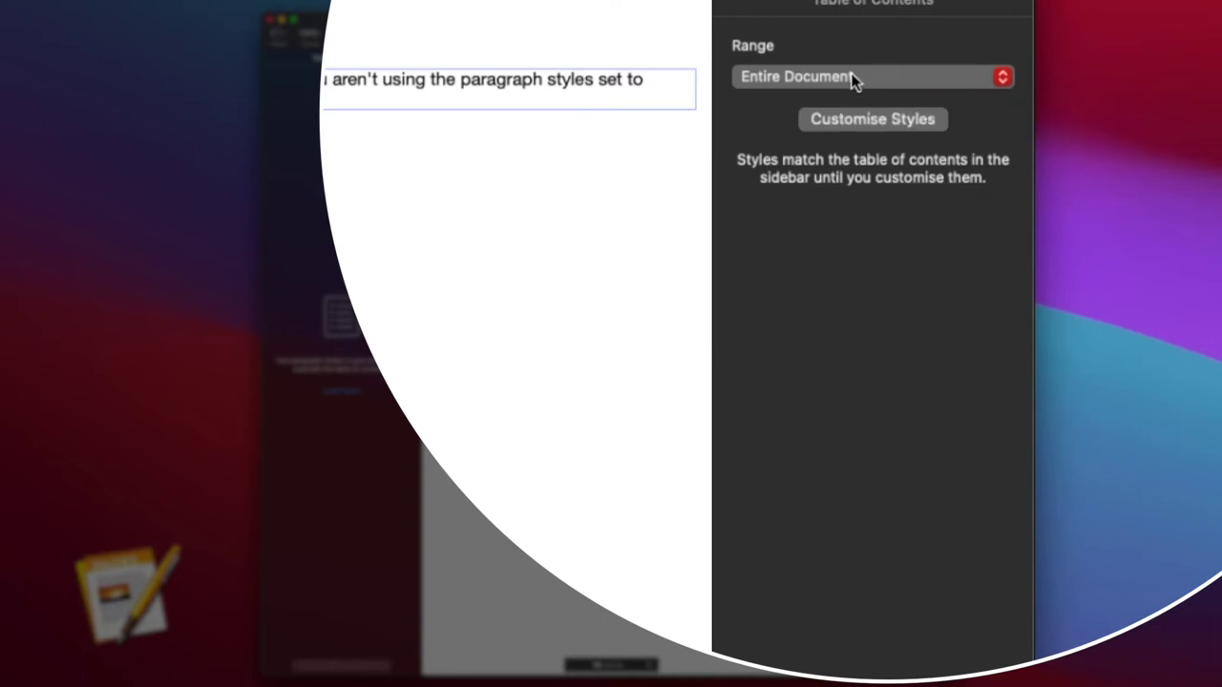
{"action": "left_click", "coordinate": [854, 78]}
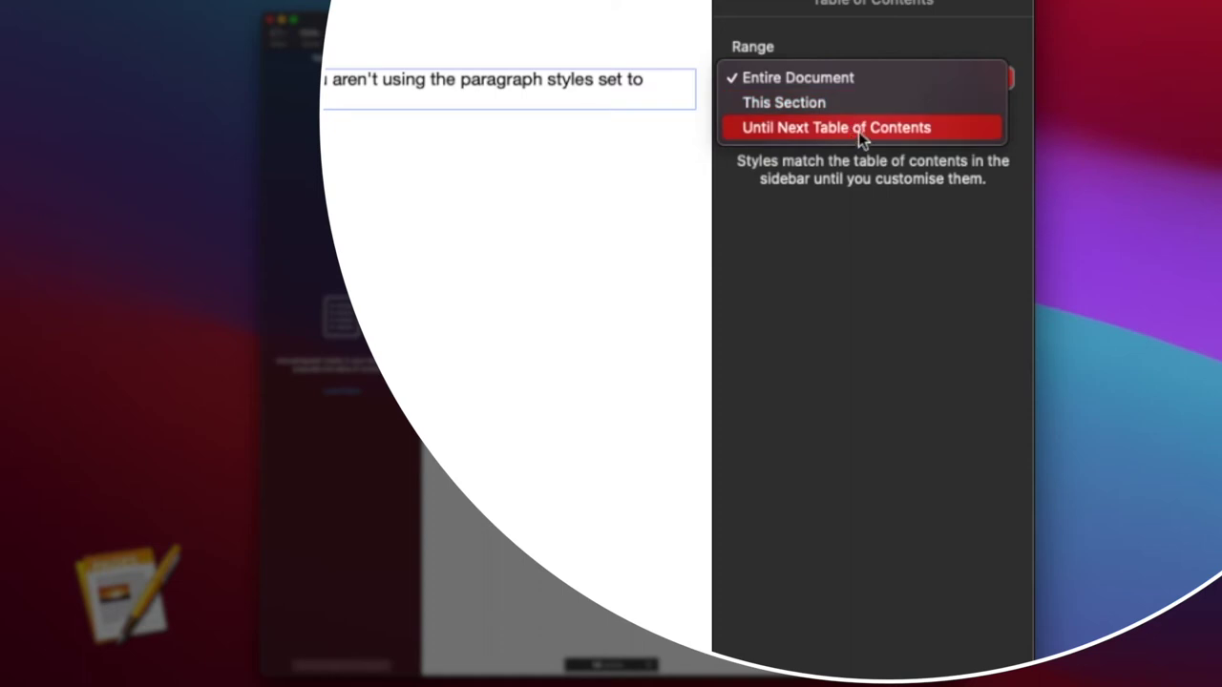
{"action": "left_click", "coordinate": [845, 85]}
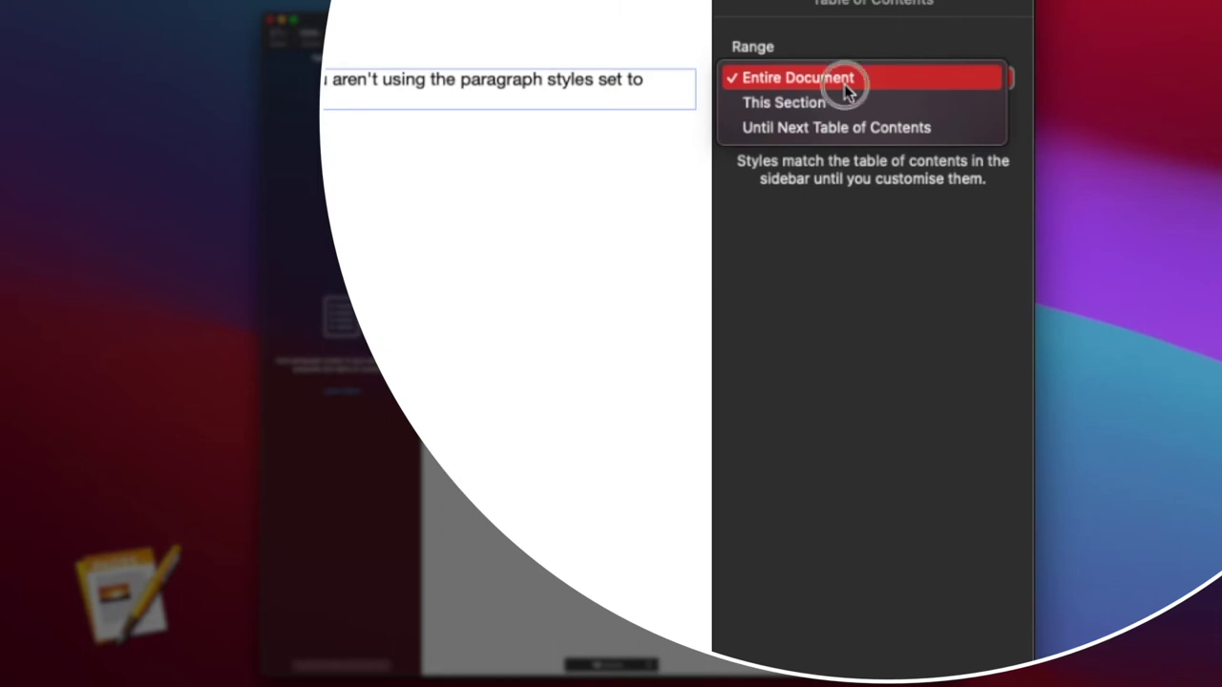
Reveal the table of contents paragraph styles and tick Heading.
{"action": "left_click", "coordinate": [868, 124]}
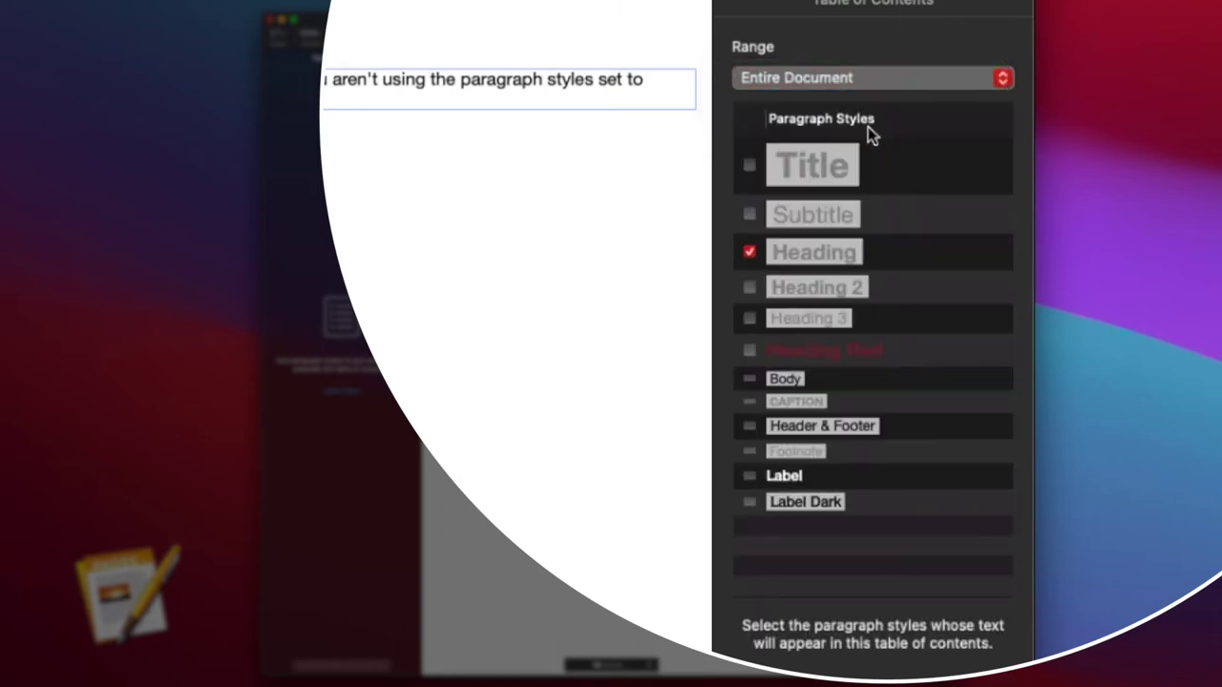
{"action": "left_click", "coordinate": [749, 252]}
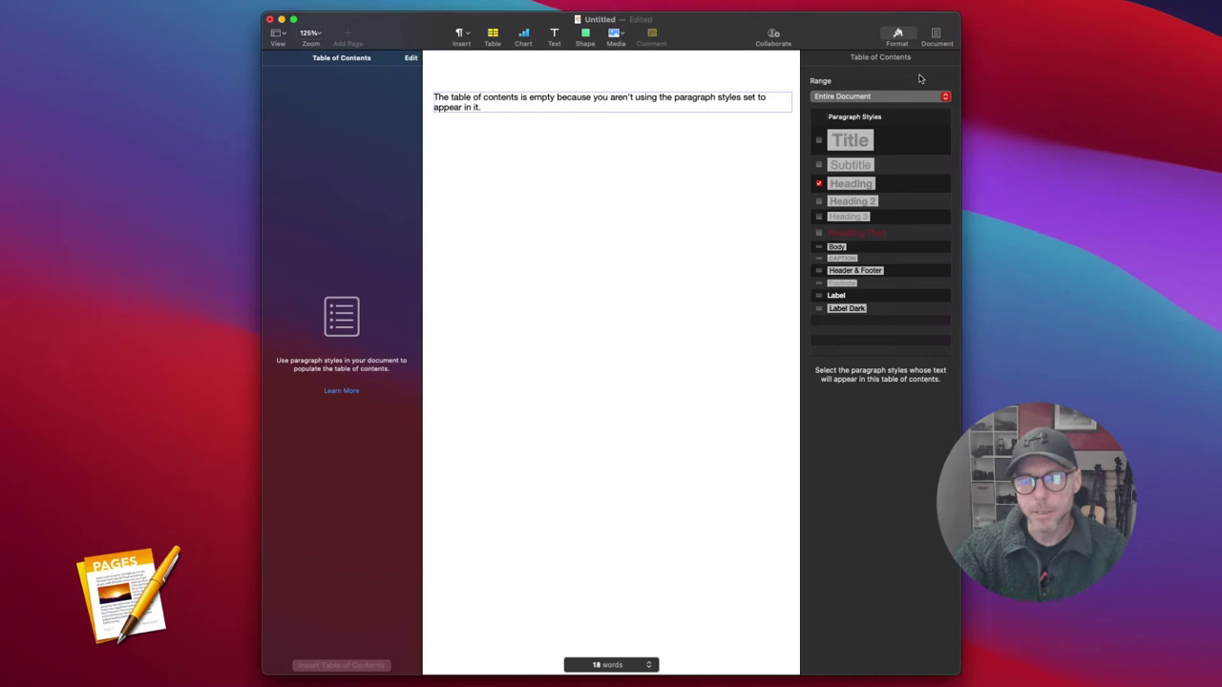
Add a new line after the table of contents and insert a page break.
{"action": "left_click", "coordinate": [499, 164]}
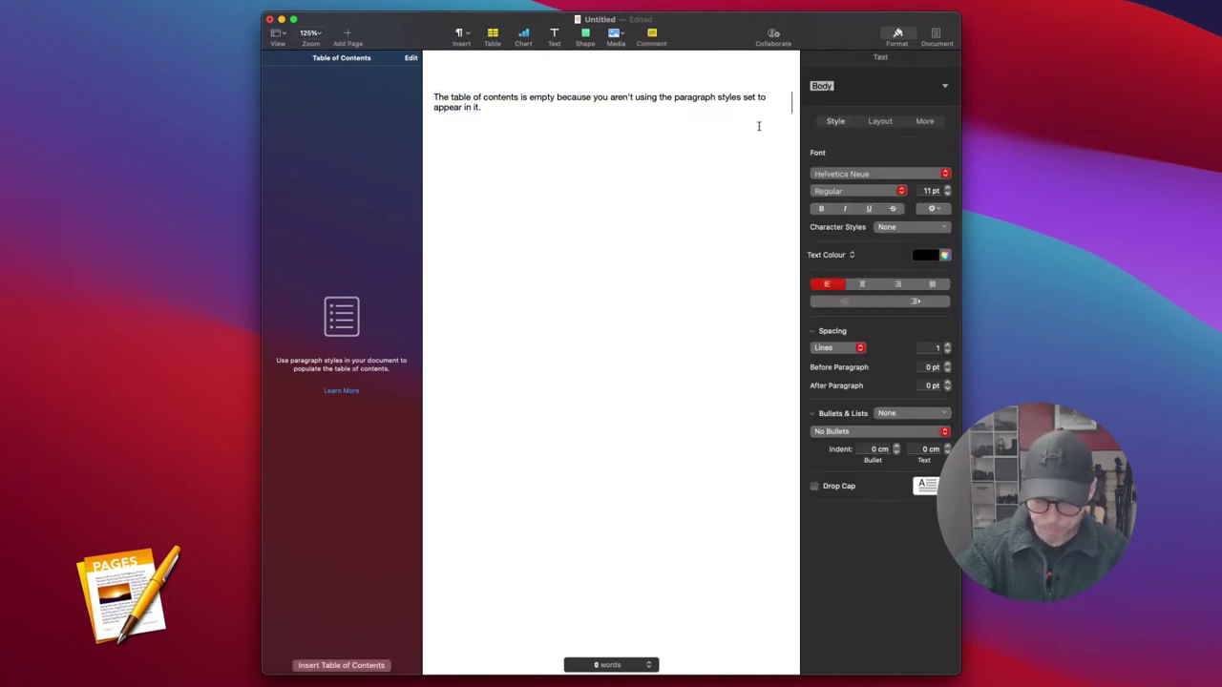
{"action": "key", "text": "Return"}
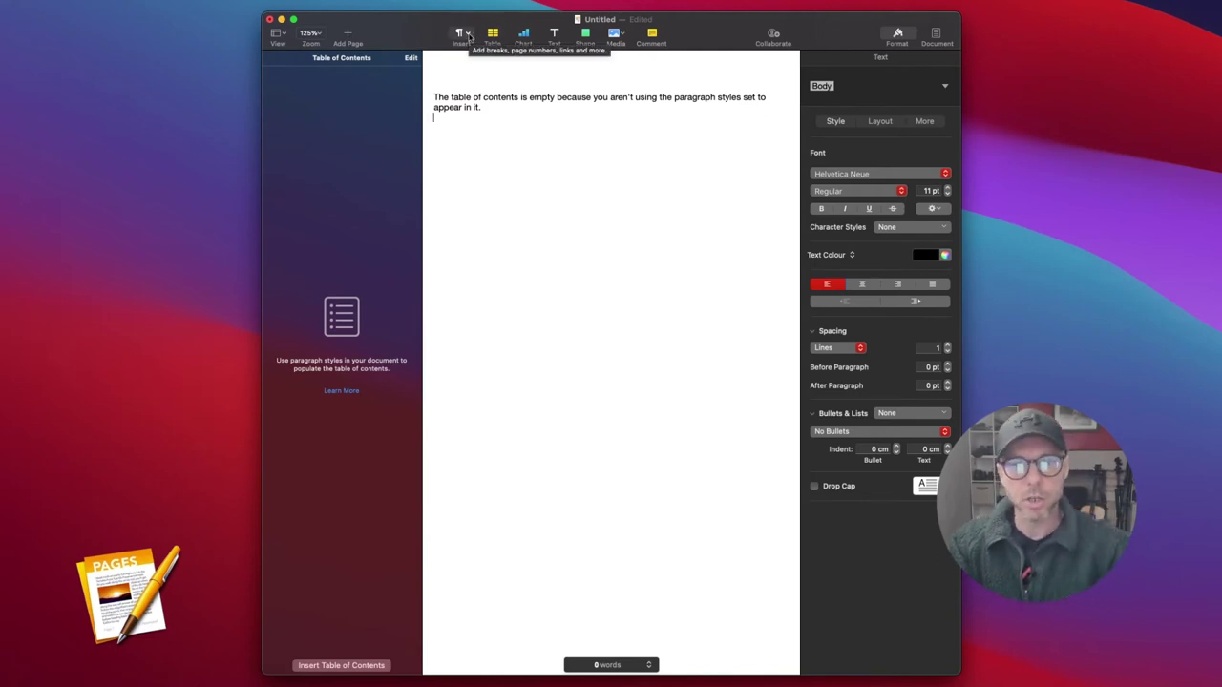
{"action": "left_click", "coordinate": [468, 36]}
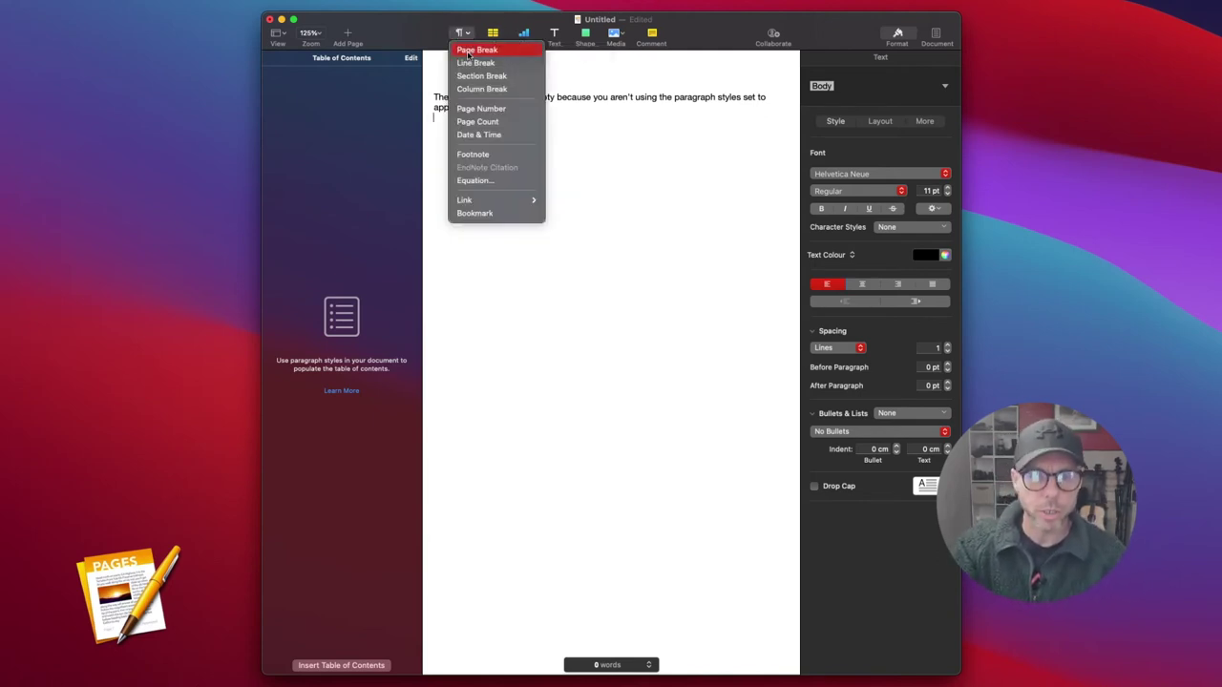
{"action": "left_click", "coordinate": [477, 123]}
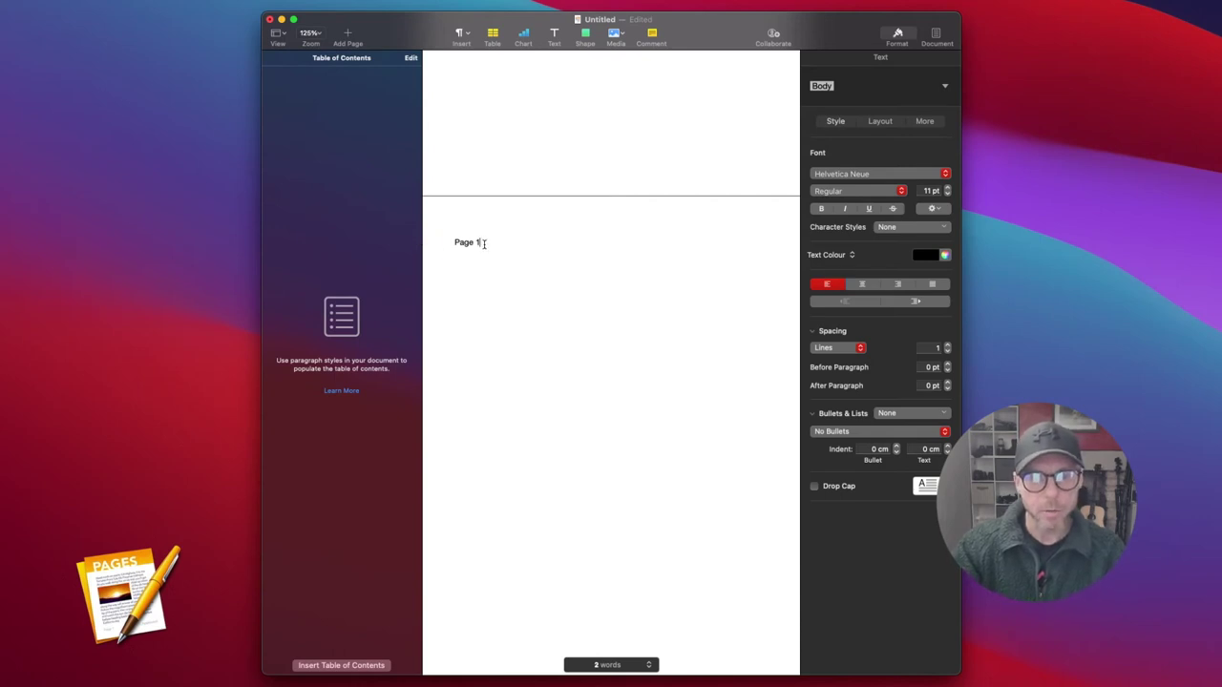
Apply the Heading paragraph style to the 'Page 1' line.
{"action": "scroll", "coordinate": [554, 246], "scroll_direction": "up", "scroll_amount": 5}
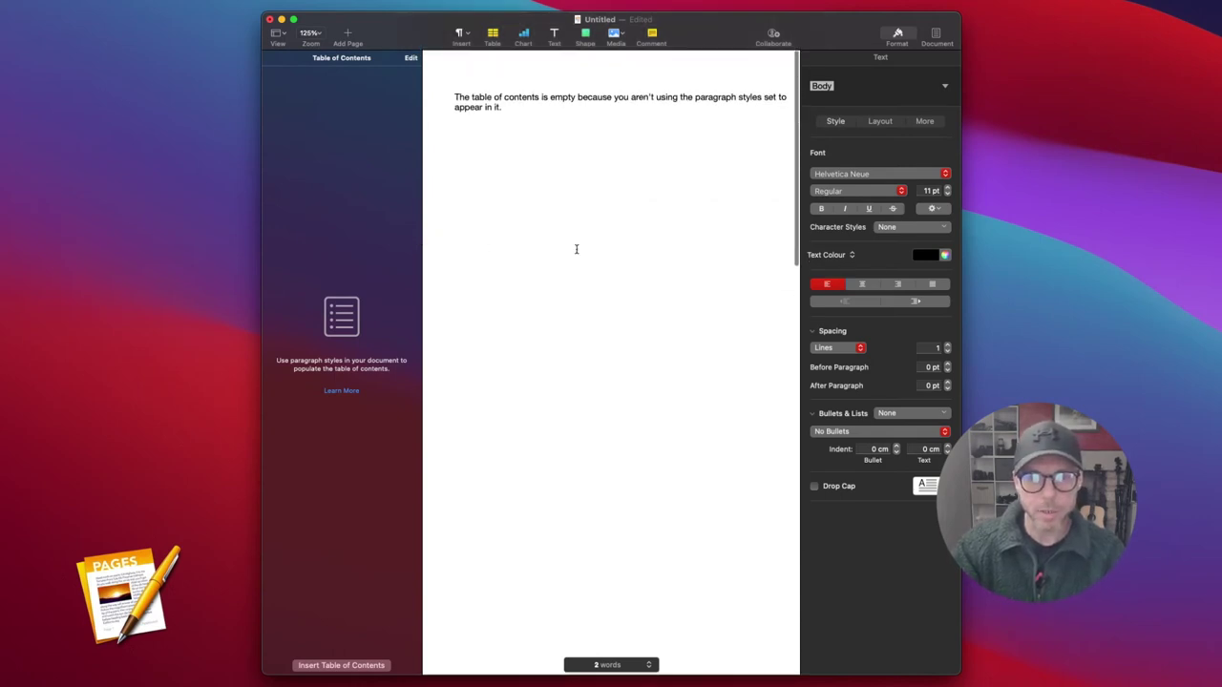
{"action": "scroll", "coordinate": [576, 249], "scroll_direction": "down", "scroll_amount": 5}
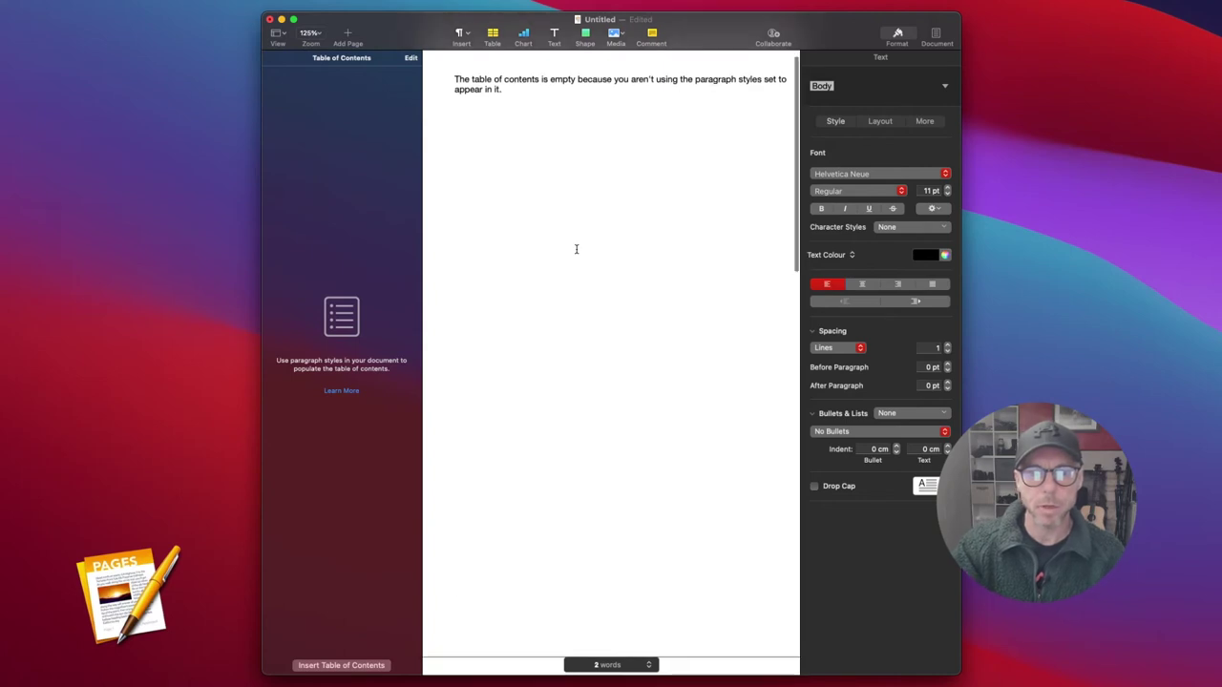
{"action": "scroll", "coordinate": [576, 249], "scroll_direction": "up", "scroll_amount": 3}
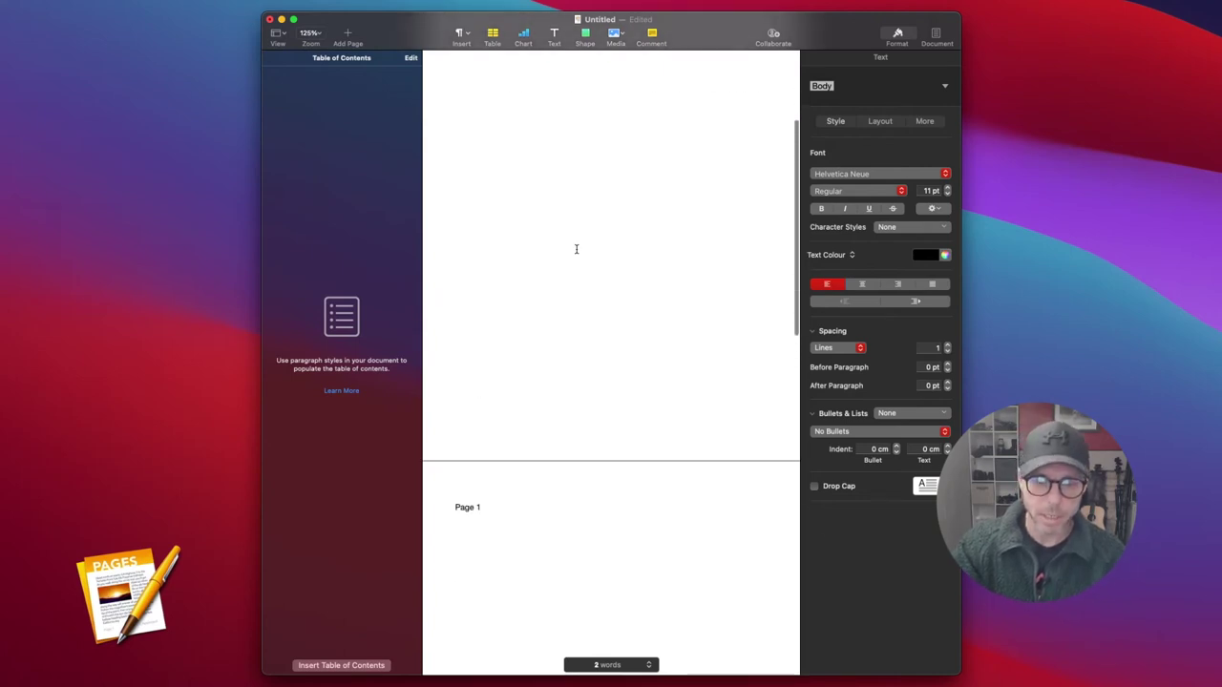
{"action": "scroll", "coordinate": [576, 249], "scroll_direction": "down", "scroll_amount": 3}
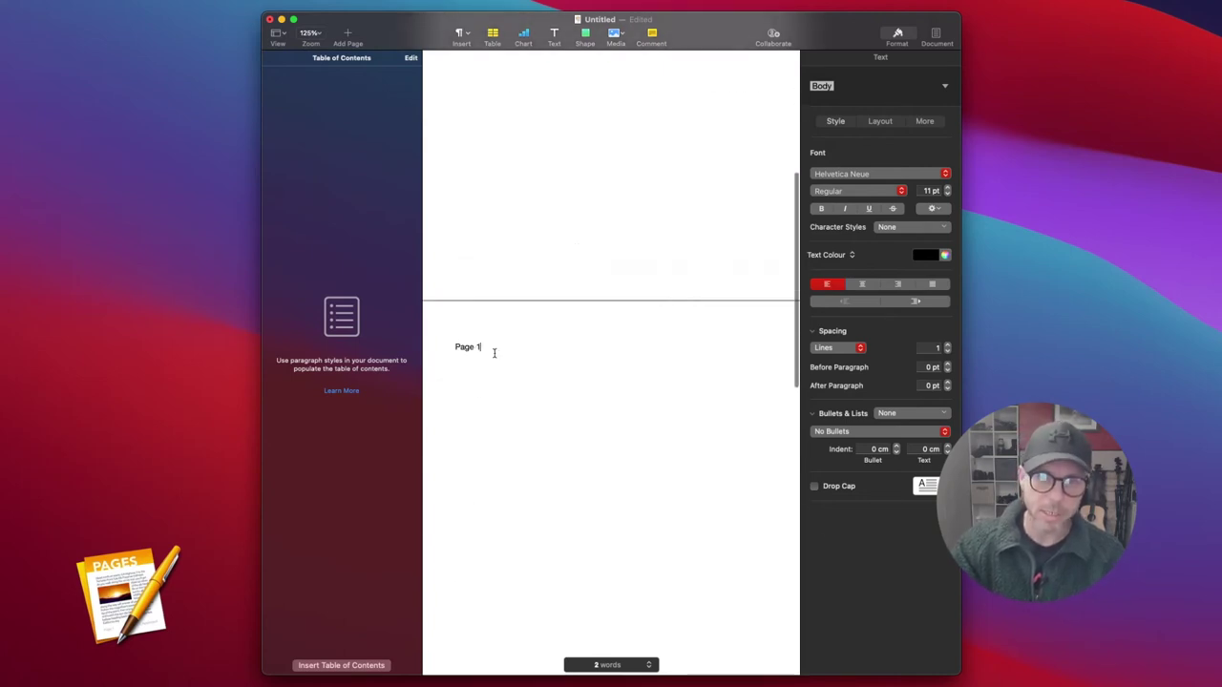
{"action": "scroll", "coordinate": [593, 333], "scroll_direction": "up", "scroll_amount": 3}
{"action": "scroll", "coordinate": [593, 333], "scroll_direction": "up", "scroll_amount": 5}
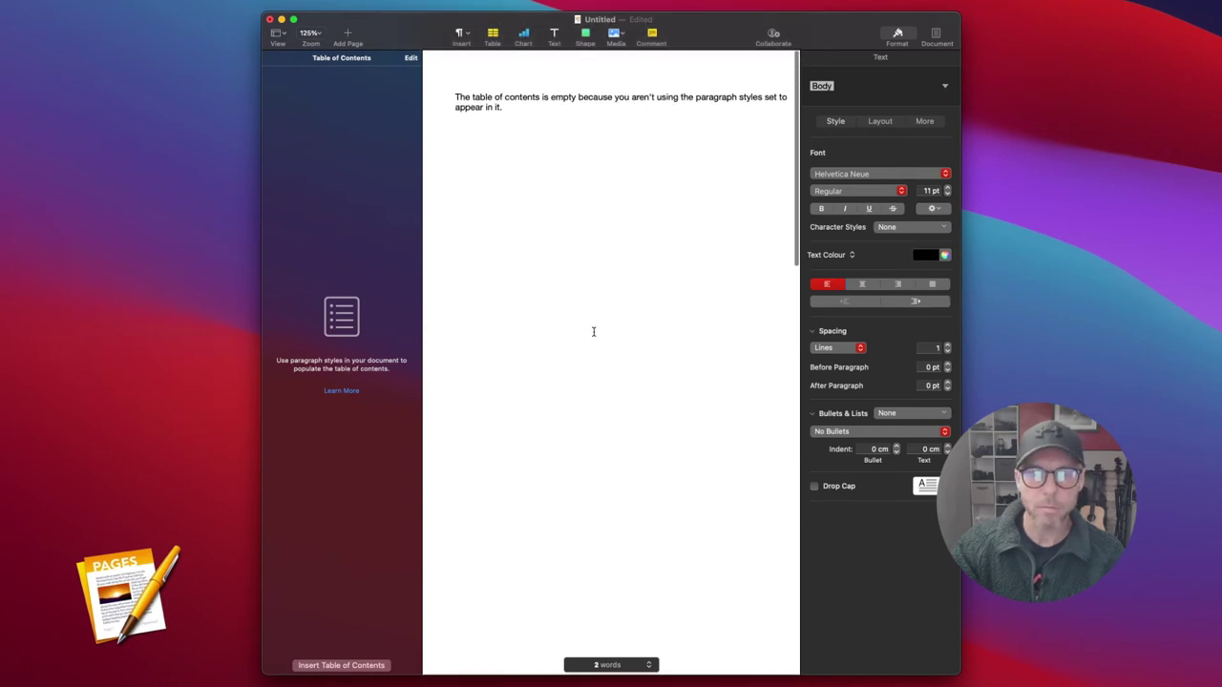
{"action": "scroll", "coordinate": [592, 333], "scroll_direction": "down", "scroll_amount": 5}
{"action": "scroll", "coordinate": [593, 332], "scroll_direction": "up", "scroll_amount": 2}
{"action": "scroll", "coordinate": [592, 331], "scroll_direction": "up", "scroll_amount": 2}
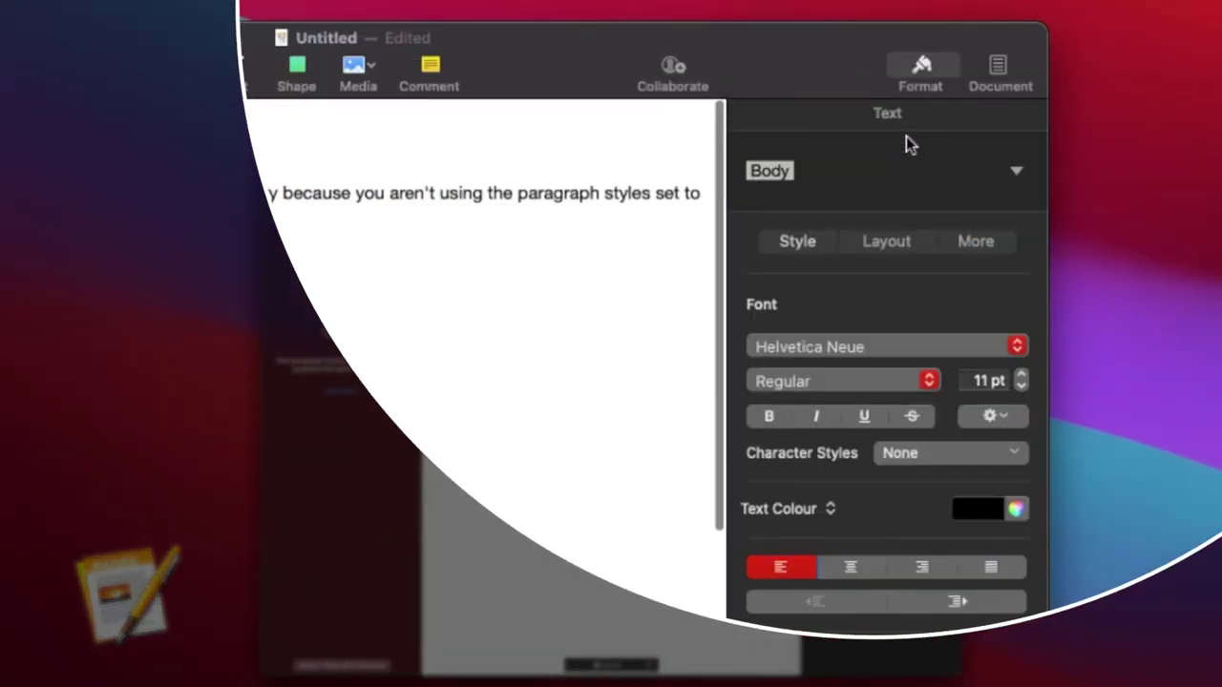
{"action": "left_click", "coordinate": [1017, 175]}
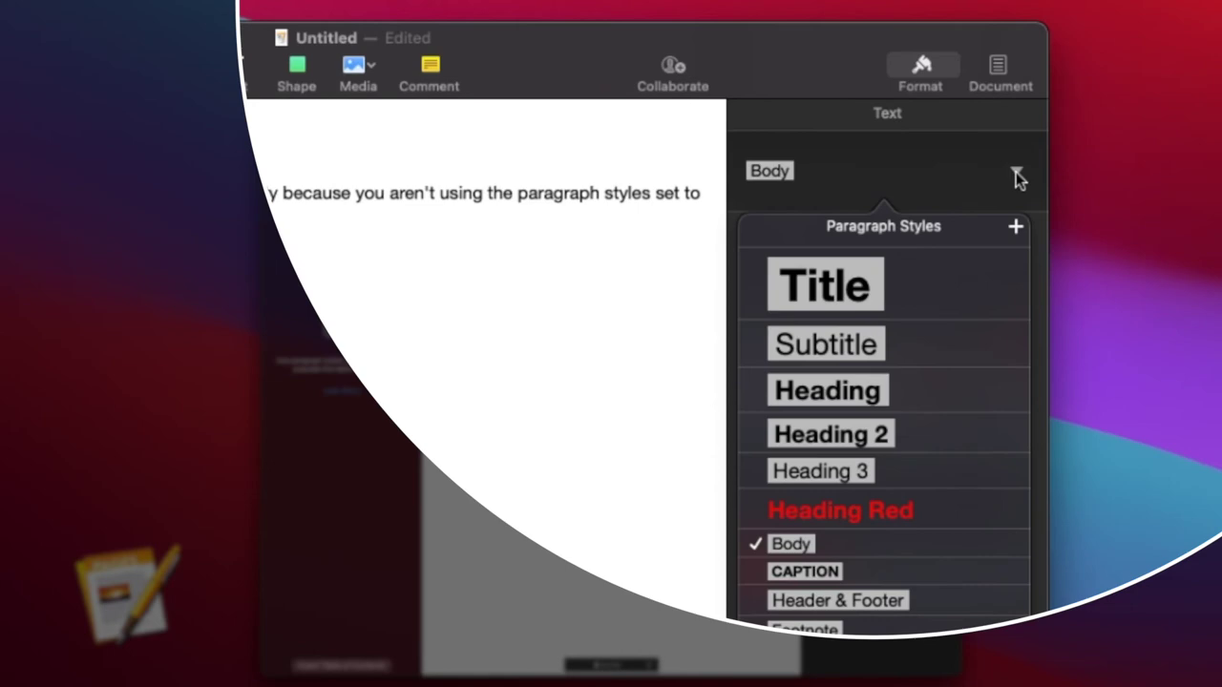
{"action": "left_click", "coordinate": [924, 391]}
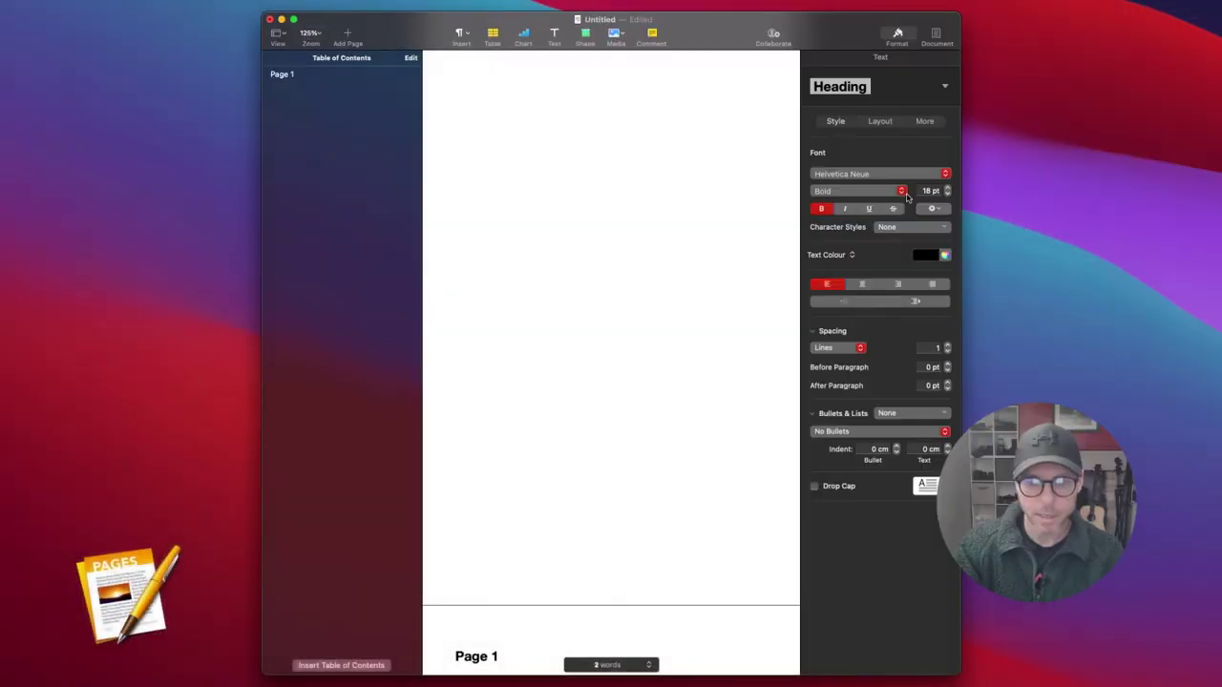
{"action": "scroll", "coordinate": [463, 614], "scroll_direction": "down", "scroll_amount": 2}
{"action": "scroll", "coordinate": [499, 564], "scroll_direction": "down", "scroll_amount": 5}
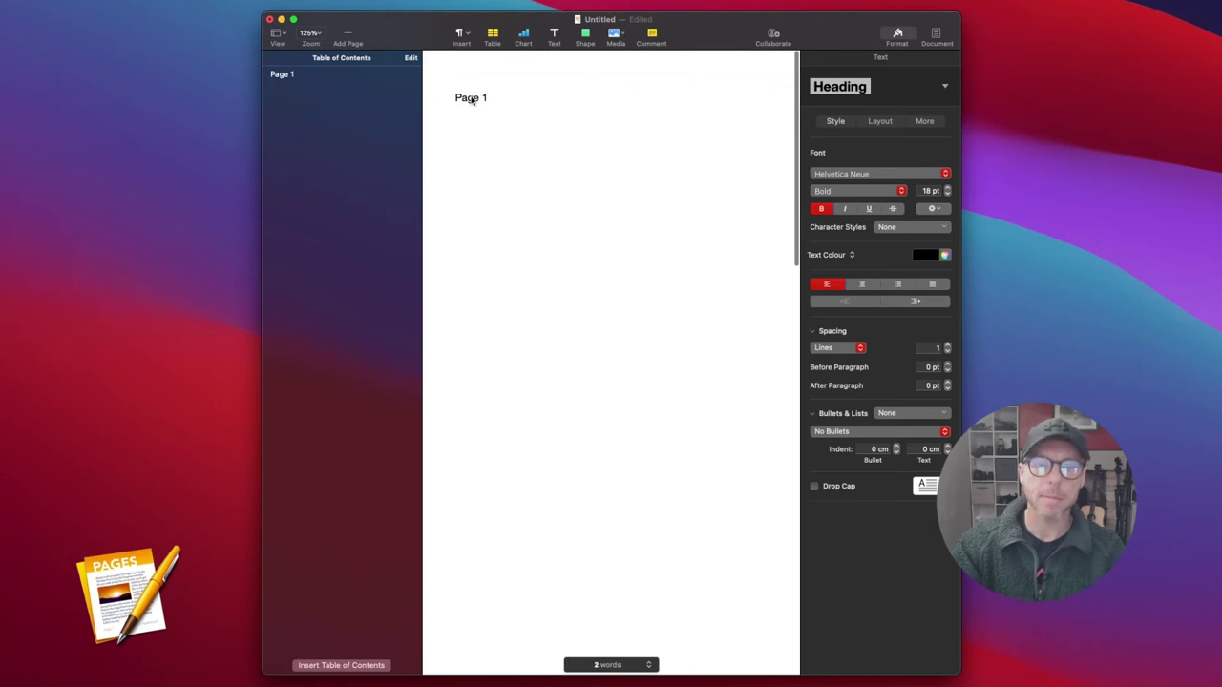
Insert a page break after the Page 1 heading and type 'Page 2'.
{"action": "scroll", "coordinate": [528, 153], "scroll_direction": "down", "scroll_amount": 5}
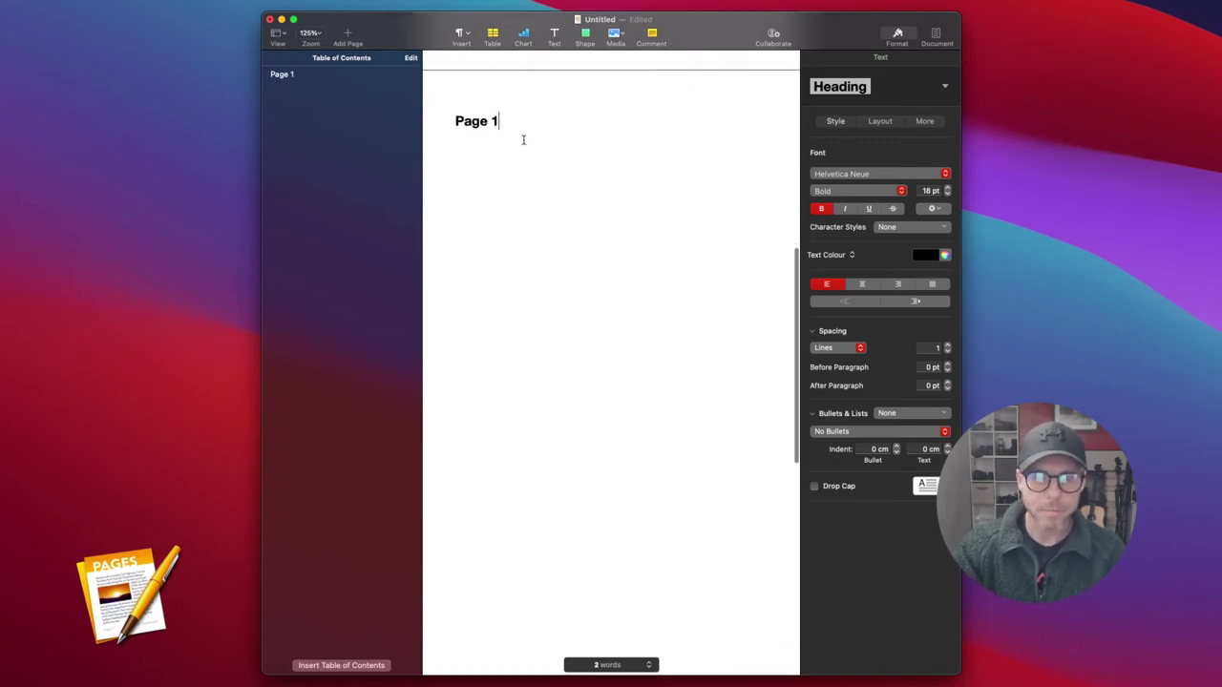
{"action": "left_click", "coordinate": [460, 35]}
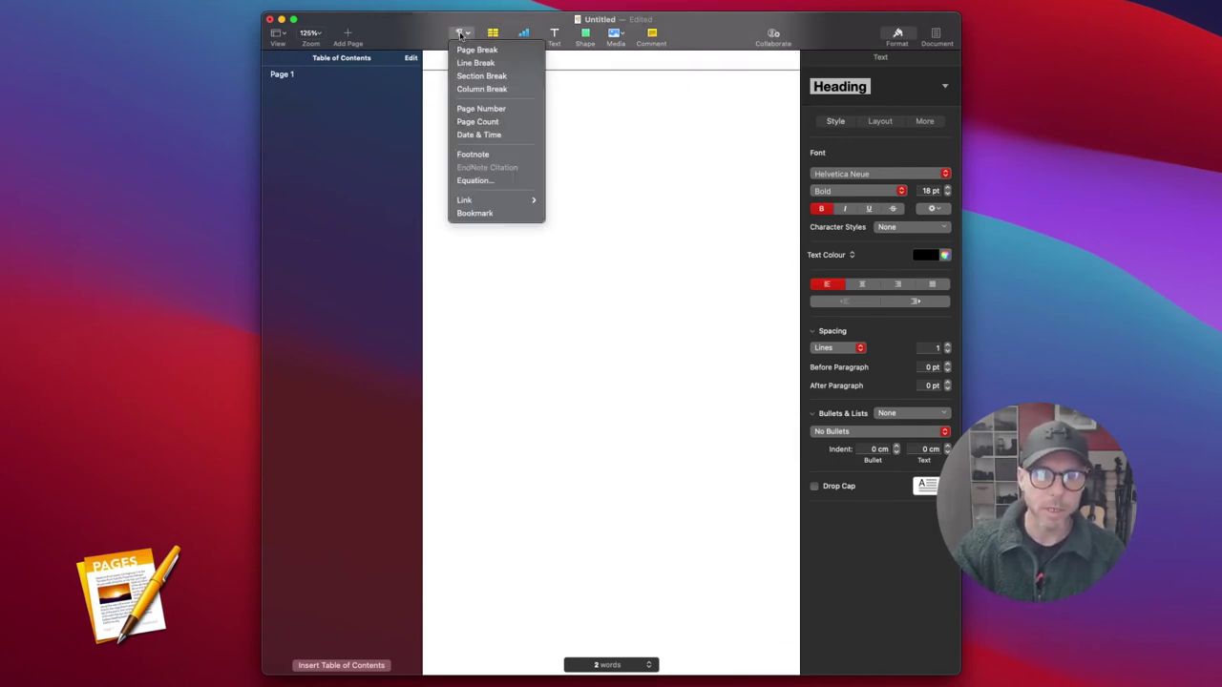
{"action": "left_click", "coordinate": [475, 51]}
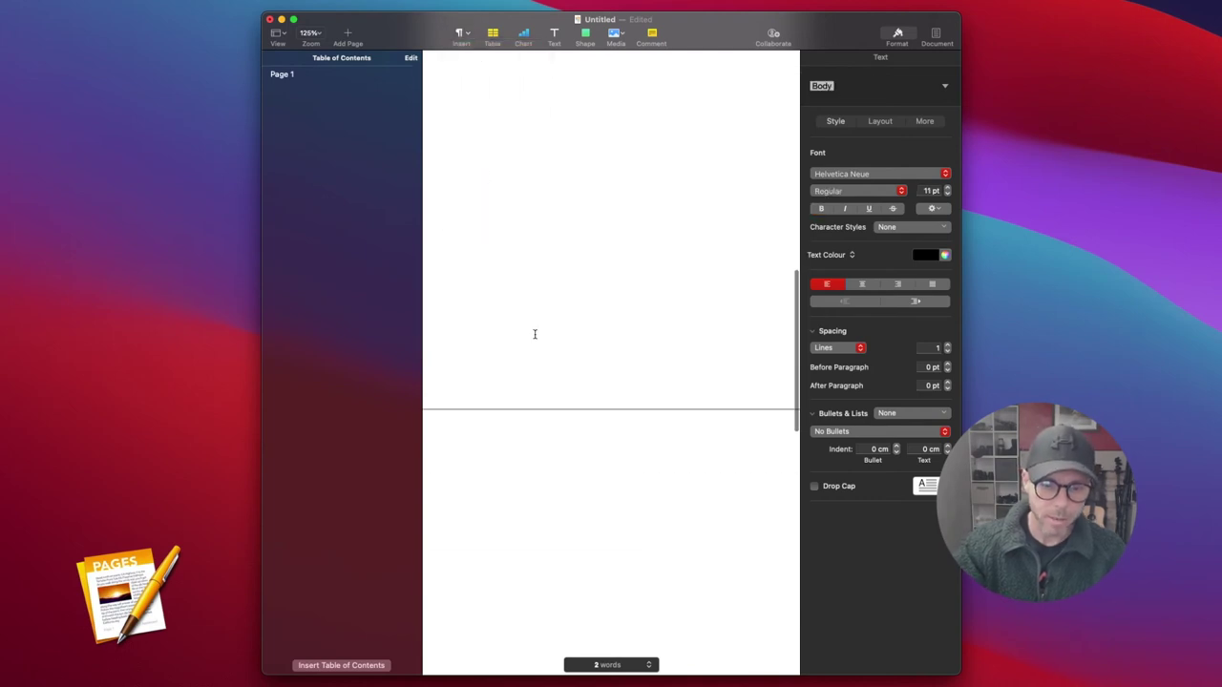
{"action": "type", "text": "Page 2"}
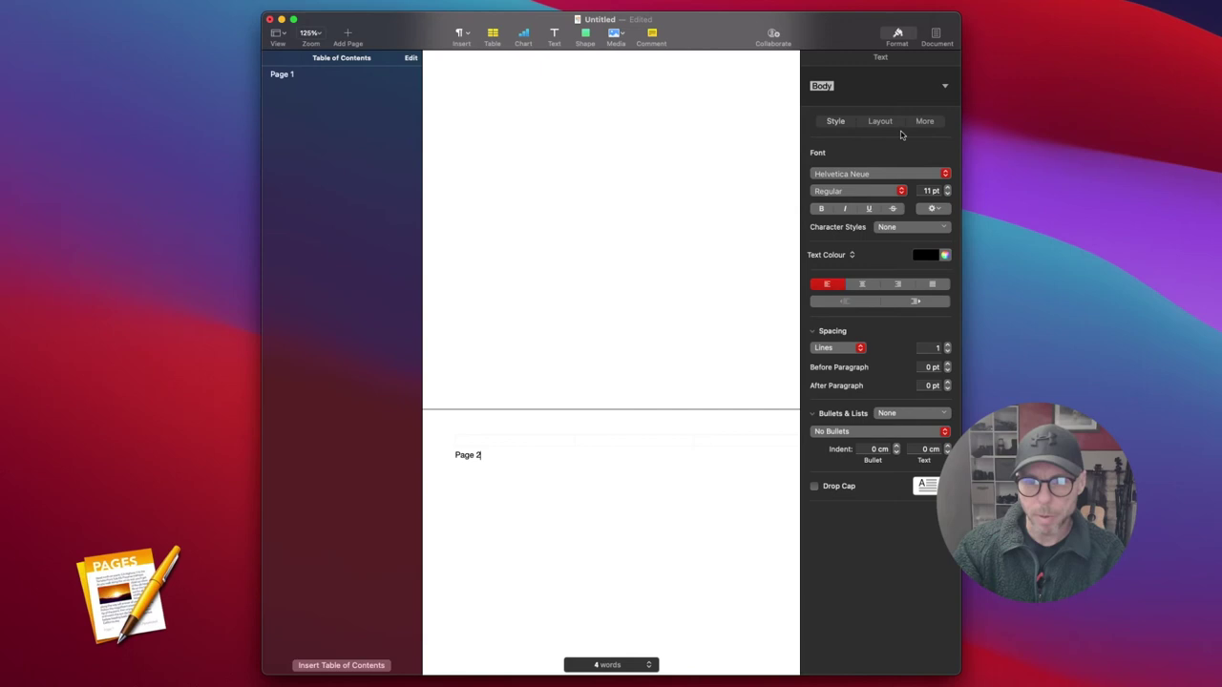
Apply the Heading style to 'Page 2', undoing an accidental page-break deletion.
{"action": "left_click", "coordinate": [944, 88]}
{"action": "left_click", "coordinate": [879, 195]}
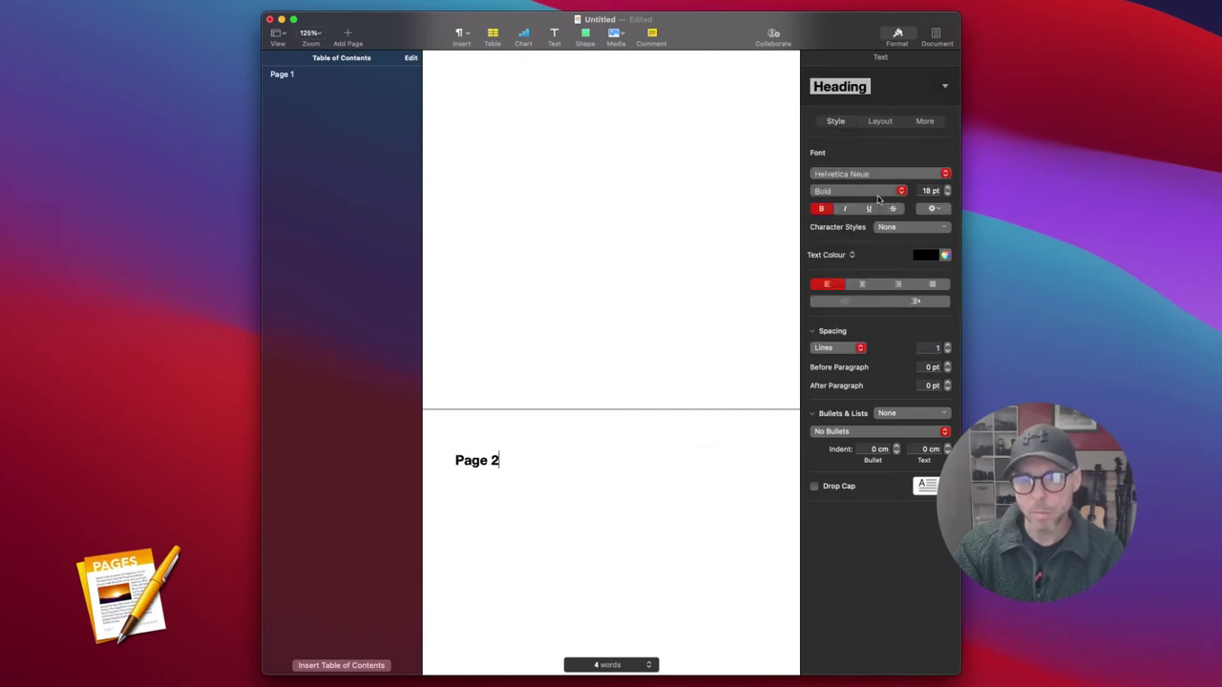
{"action": "scroll", "coordinate": [592, 306], "scroll_direction": "down", "scroll_amount": 3}
{"action": "key", "text": "BackSpace"}
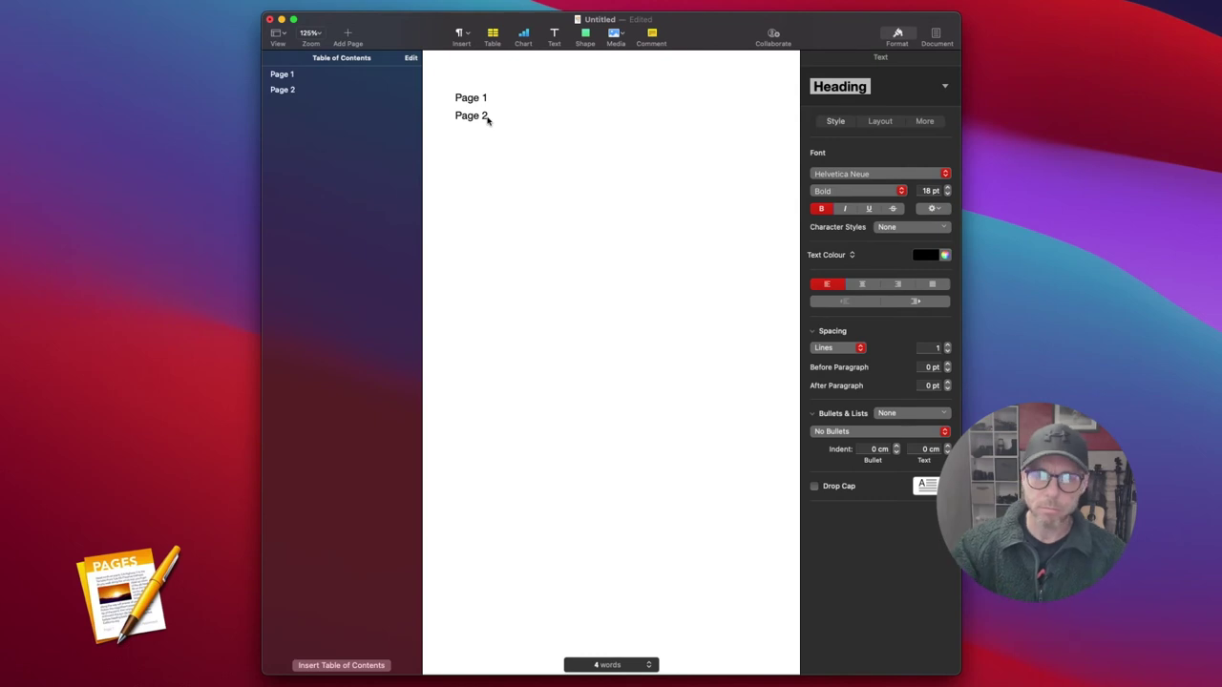
{"action": "key", "text": "super+z"}
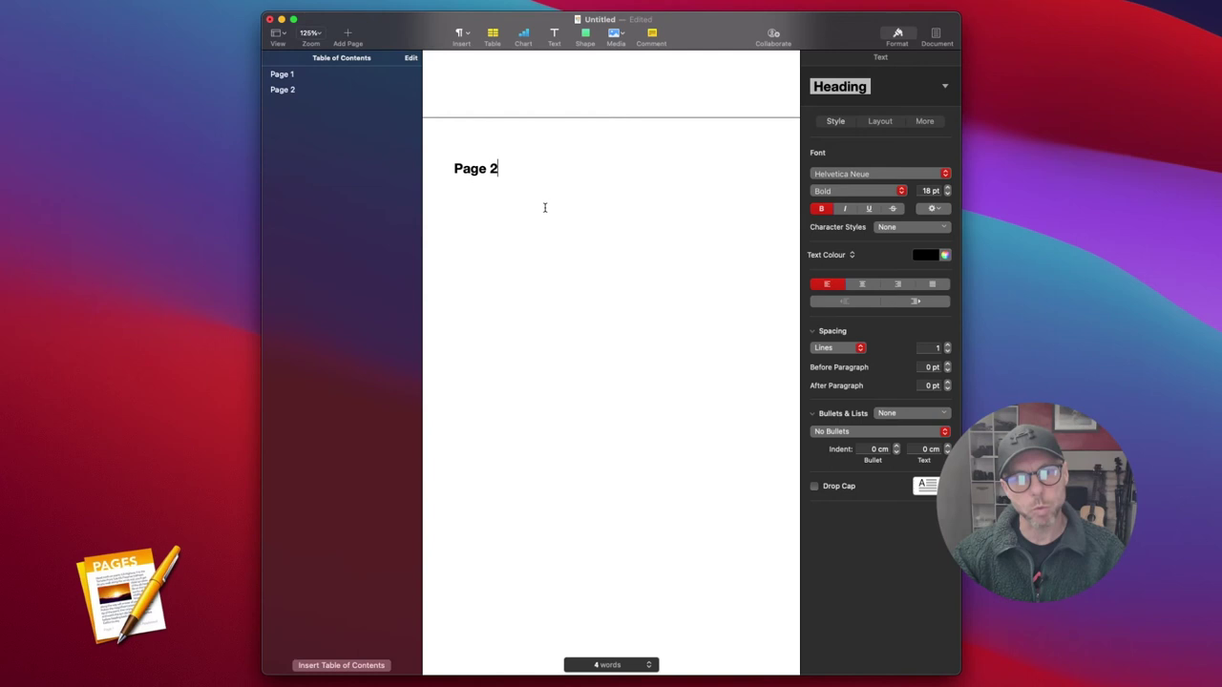
Paste lorem ipsum paragraphs under Page 2, followed by a 'Sub Heading 1' line.
{"action": "key", "text": "Return"}
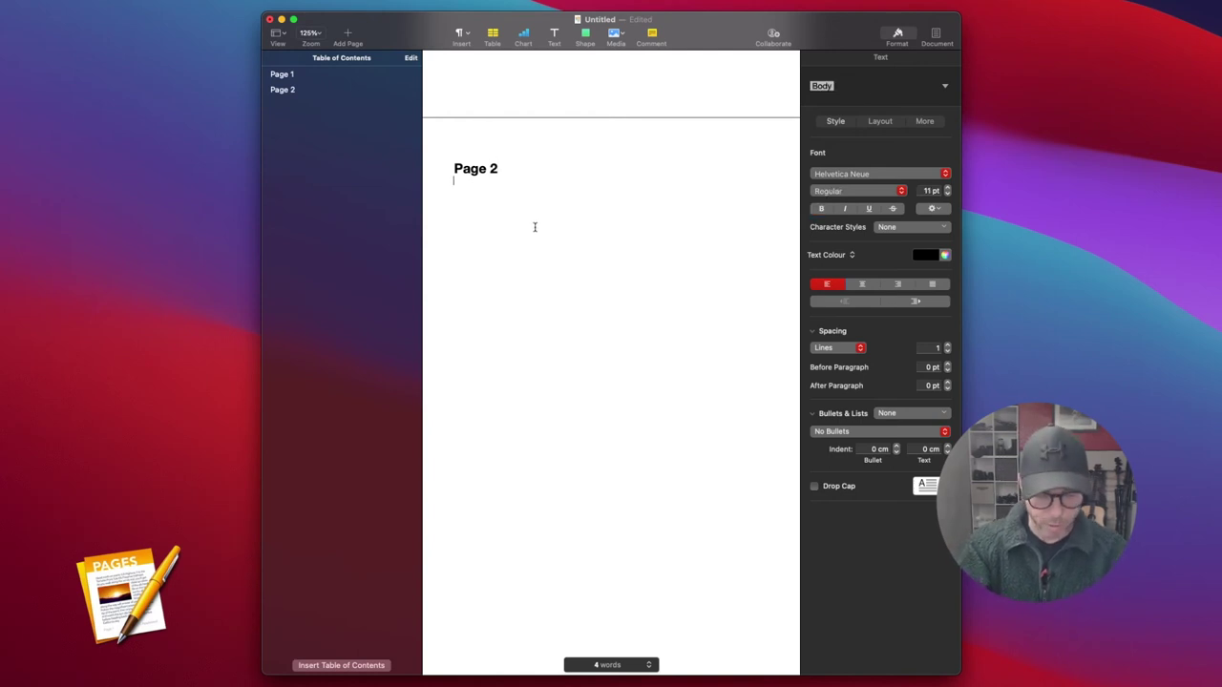
{"action": "type", "text": "Lorem ipsum dolor sit amet, in libris fabulas salutandi eos, verear bonorum splendide et mei, id eam summo constituam efficiantur. Nam vero dolore an, vim ei reque molestie. Per vidit molestiae te. Eu eam maluisset vituperatoribus. Reque phaedrum sea eu, ea feugait indoctum eam. Lorem ipsum dolor sit amet, in libris fabulas salutandi eos, verear bonorum splendide et mei, id eam summo constituam efficiantur. Nam vero dolore an, vim ei reque molestie. Per vidit molestiae te. Eu eam maluisset vituperatoribus. Reque phaedrum sea eu, ea feugait indoctum eam. Lorem ipsum dolor sit amet, in libris fabulas salutandi eos, verear bonorum splendide et mei, id eam summo constituam efficiantur. Nam vero dolore an, vim ei reque molestie. Per vidit molestiae te. Eu eam maluisset vituperatoribus. Reque phaedrum sea eu, ea feugait indoctum eam.  Lorem ipsum dolor sit amet, in libris fabulas salutandi eos, verear bonorum splendide et mei, id eam summo constituam efficiantur. Nam vero dolore an, vim ei reque molestie. Per vidit molestiae te. Eu eam maluisset vituperatoribus. Reque phaedrum sea eu, ea feugait indoctum eam.  Lorem ipsum dolor sit amet, in libris fabulas salutandi eos, verear bonorum splendide et mei, id eam summo constituam efficiantur. Nam vero dolore an, vim ei reque molestie. Per vidit molestiae te. Eu eam maluisset vituperatoribus. Reque phaedrum sea eu, ea feugait indoctum eam. Lorem ipsum dolor sit amet, in libris fabulas salutandi eos, verear bonorum splendide et mei, id eam summo constituam efficiantur. Nam vero dolore an, vim ei reque molestie. Per vidit molestiae te. Eu eam maluisset vituperatoribus. Reque phaedrum sea eu, ea feugait indoctum eam."}
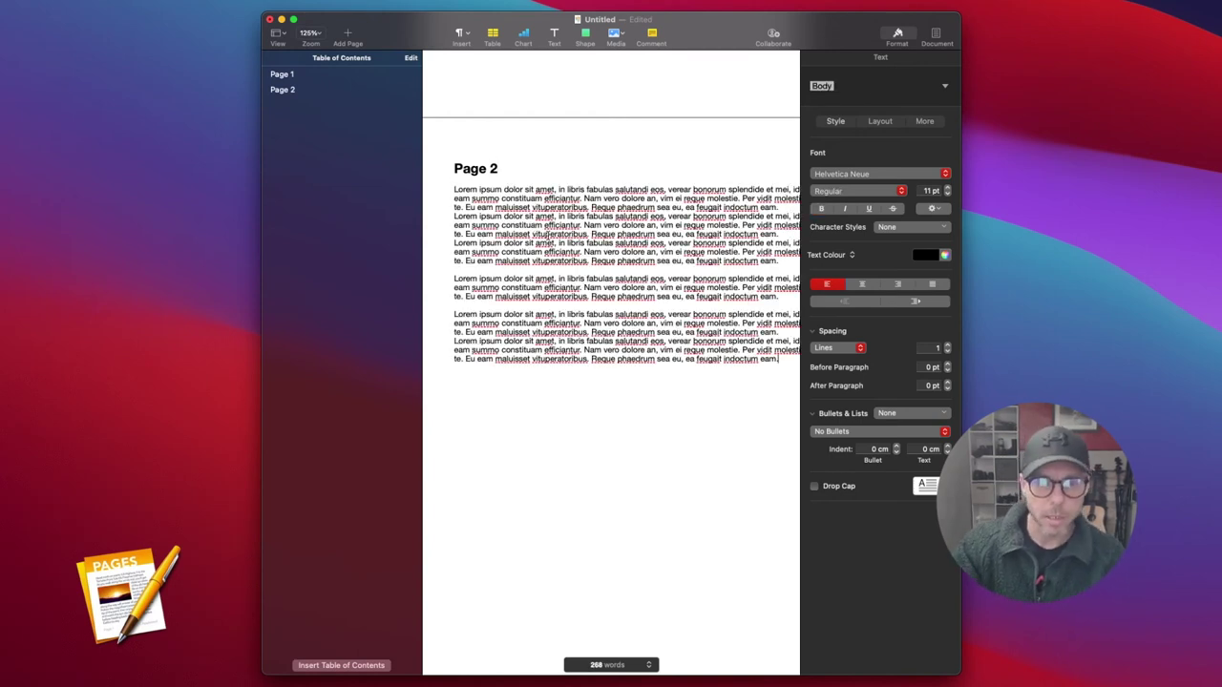
{"action": "scroll", "coordinate": [676, 310], "scroll_direction": "down", "scroll_amount": 2}
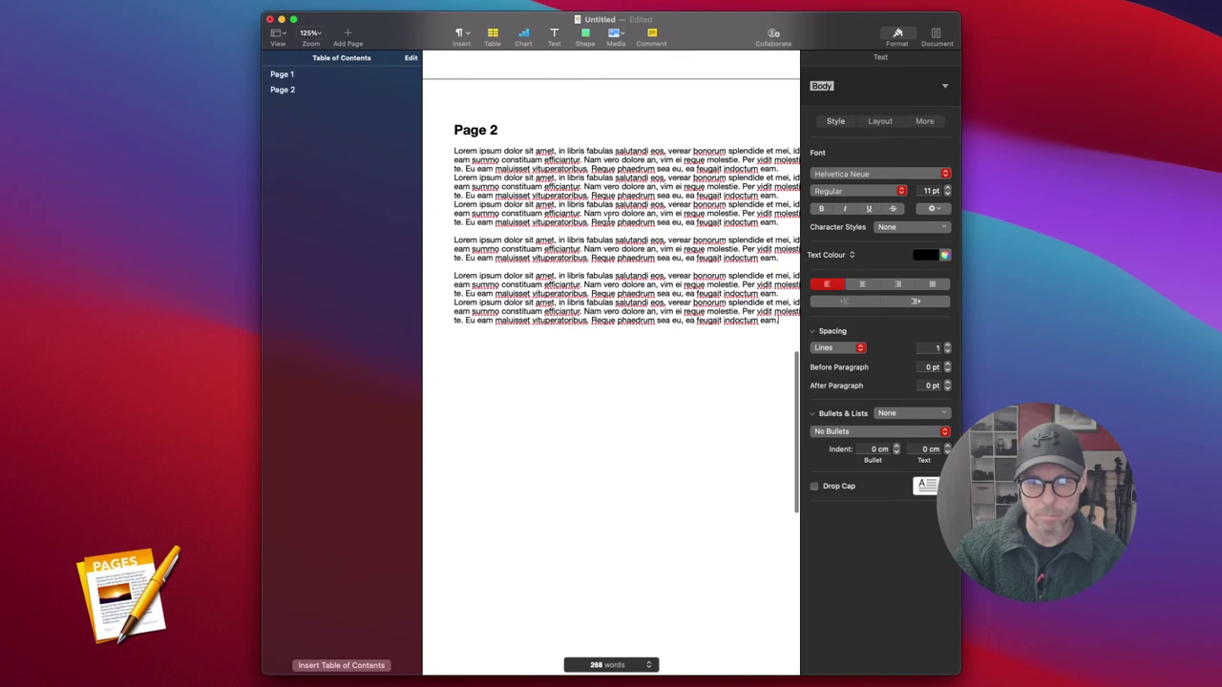
{"action": "scroll", "coordinate": [605, 219], "scroll_direction": "right", "scroll_amount": 3}
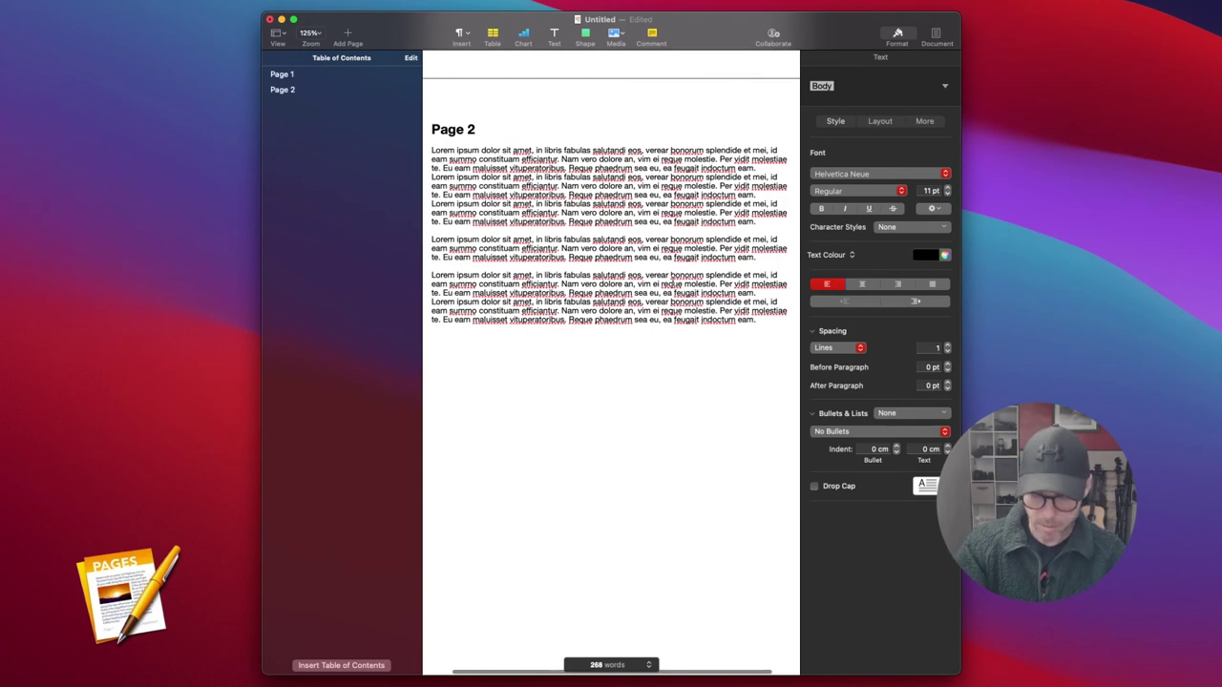
{"action": "scroll", "coordinate": [611, 239], "scroll_direction": "left", "scroll_amount": 1}
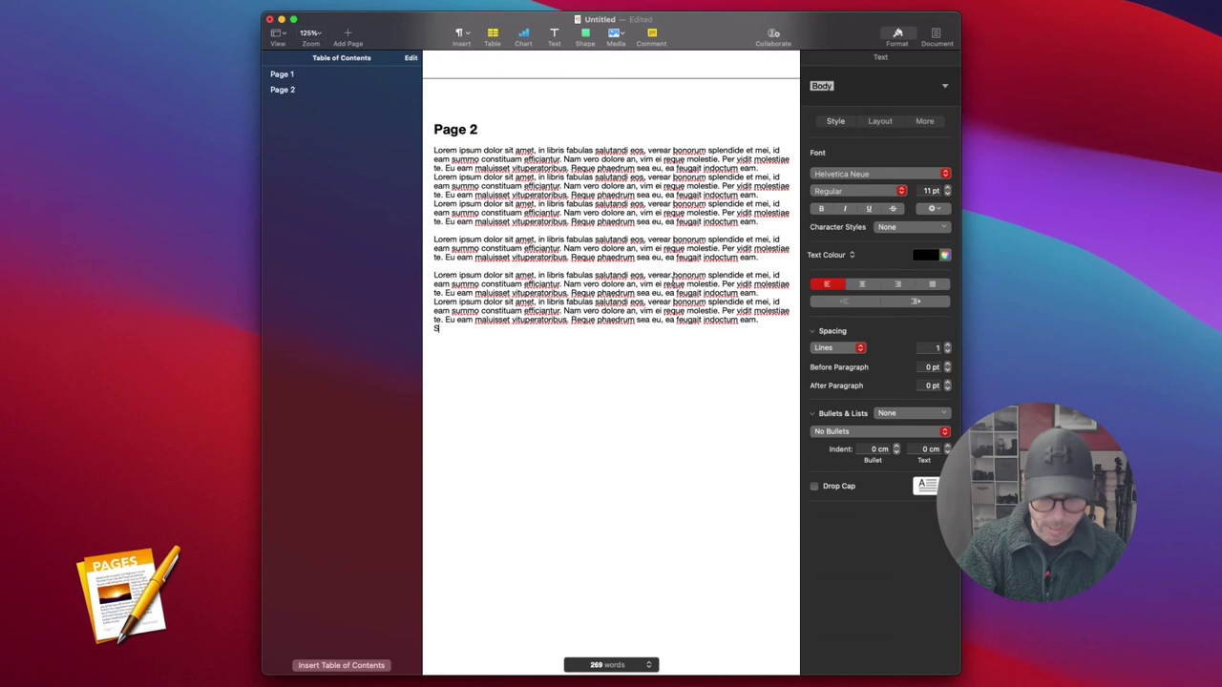
{"action": "type", "text": "ub Heading 1"}
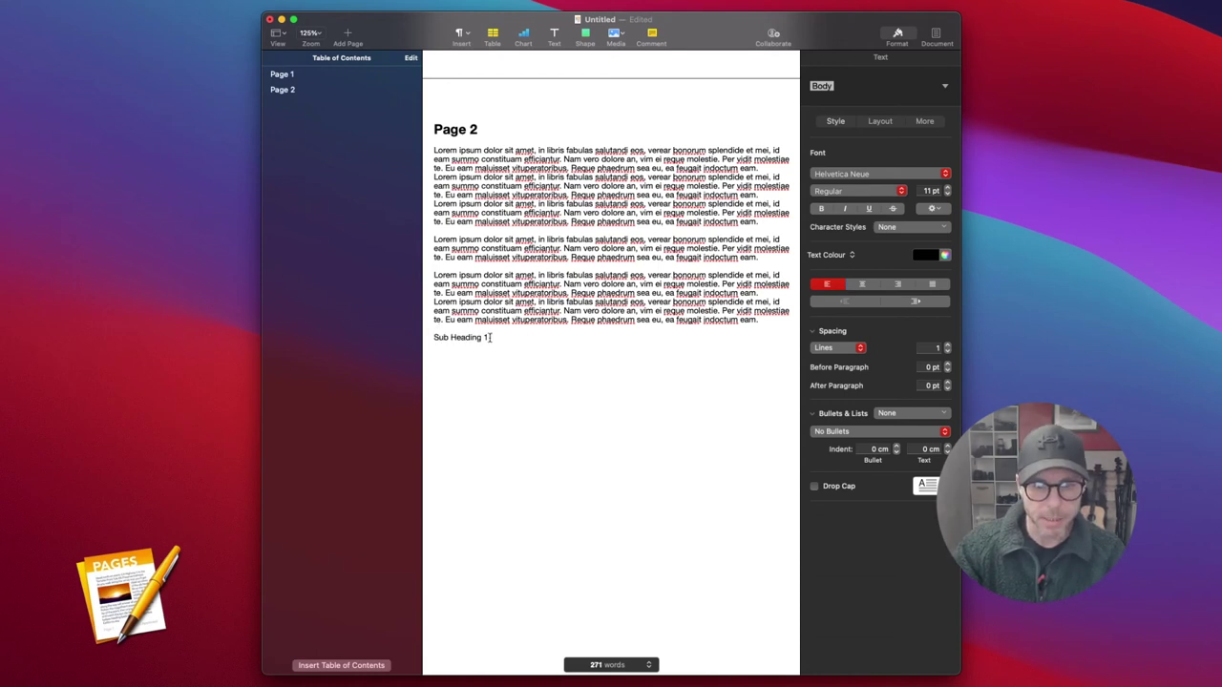
Apply the Heading paragraph style to the 'Sub Heading 1' line.
{"action": "left_click", "coordinate": [941, 87]}
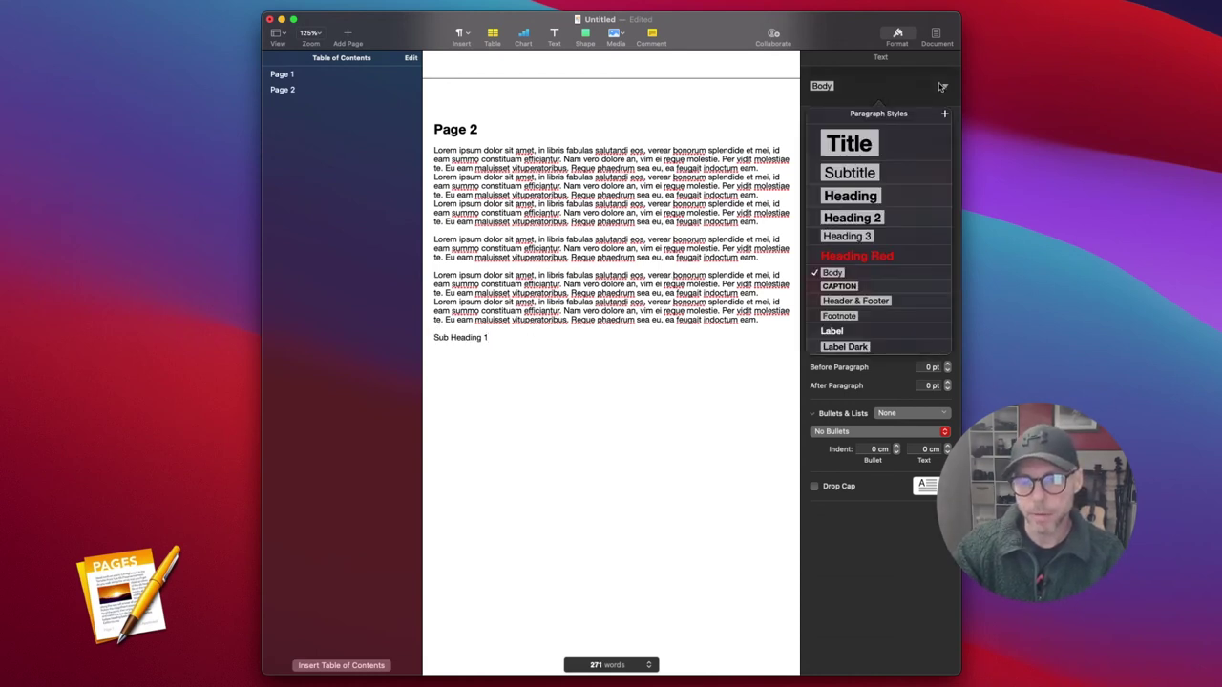
{"action": "left_click", "coordinate": [849, 195]}
{"action": "scroll", "coordinate": [563, 271], "scroll_direction": "up", "scroll_amount": 15}
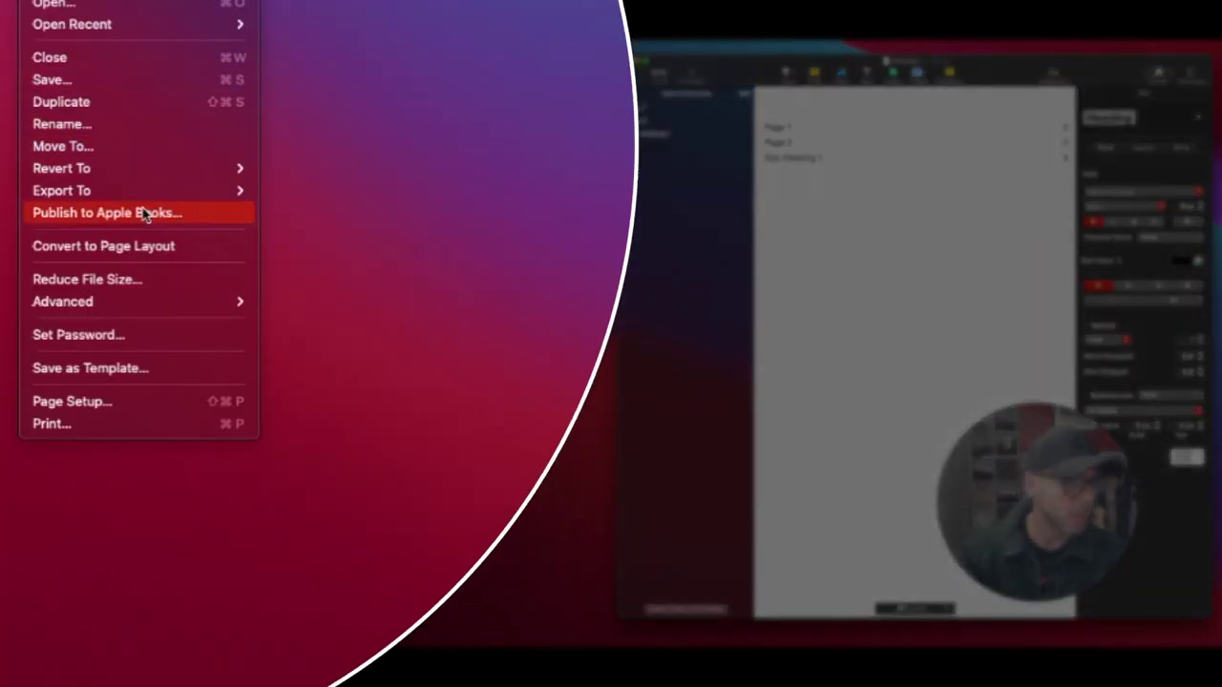
Export the document to PDF, named TEST.
{"action": "mouse_move", "coordinate": [147, 190]}
{"action": "left_click", "coordinate": [295, 191]}
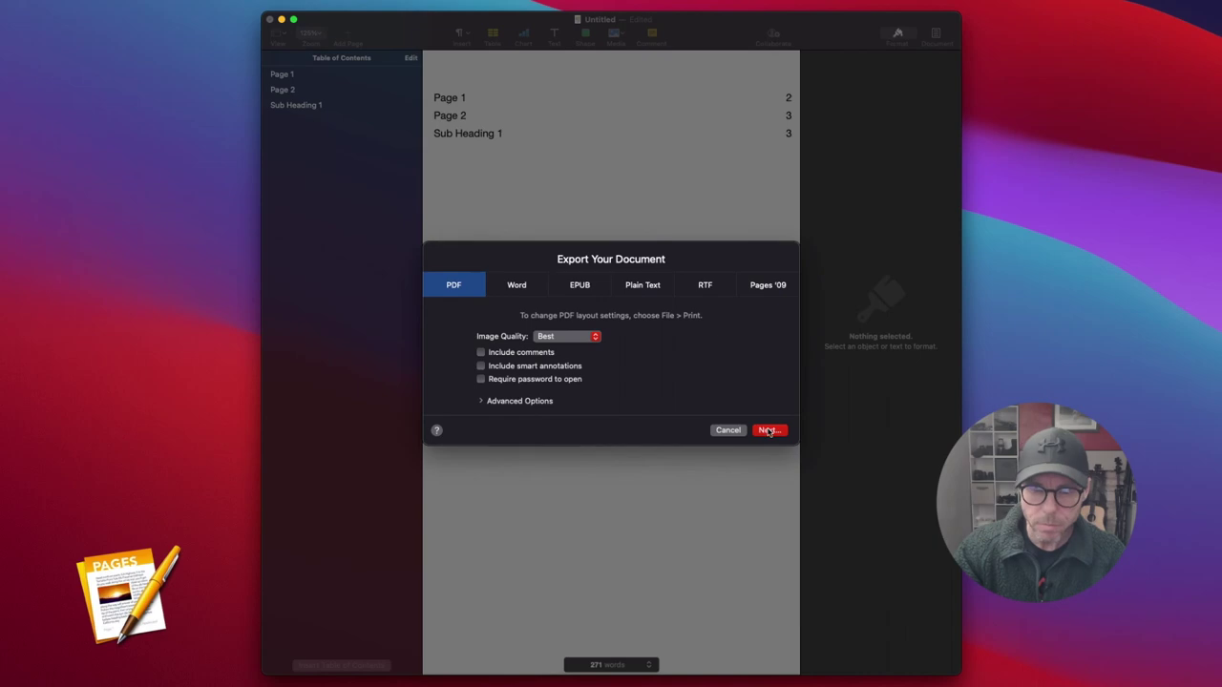
{"action": "left_click", "coordinate": [768, 433]}
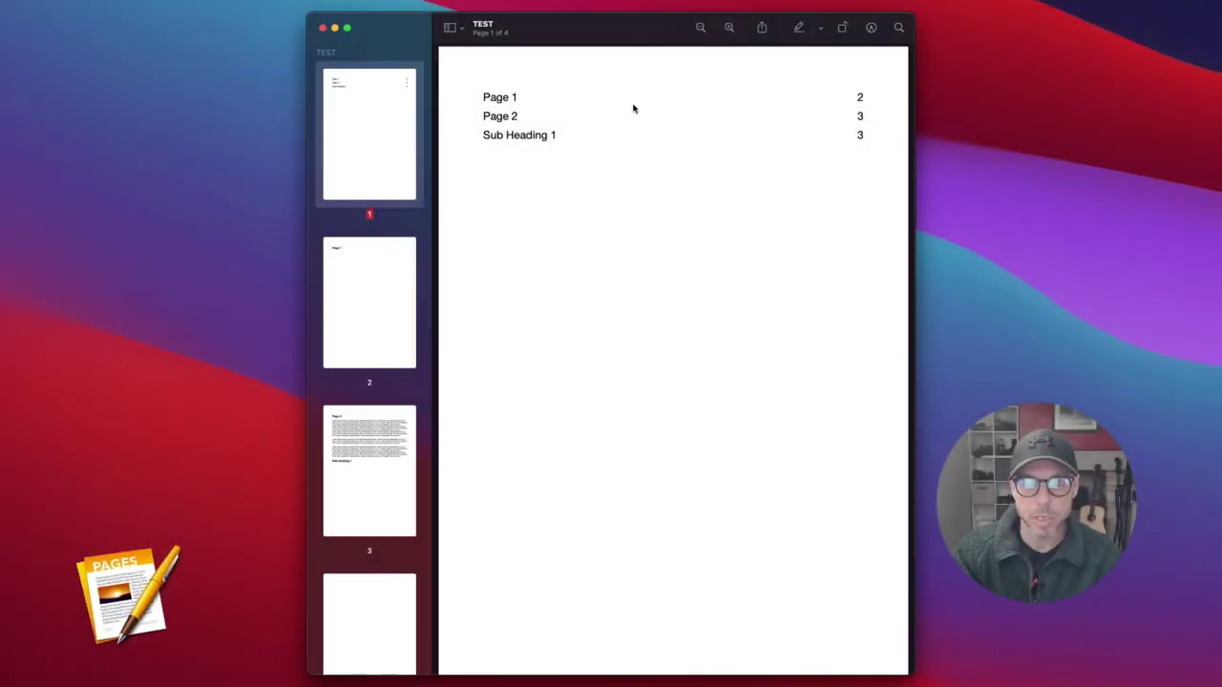
Test the Page 2, Sub Heading 1 and Page 1 contents links in the TEST PDF.
{"action": "scroll", "coordinate": [633, 108], "scroll_direction": "down", "scroll_amount": 15}
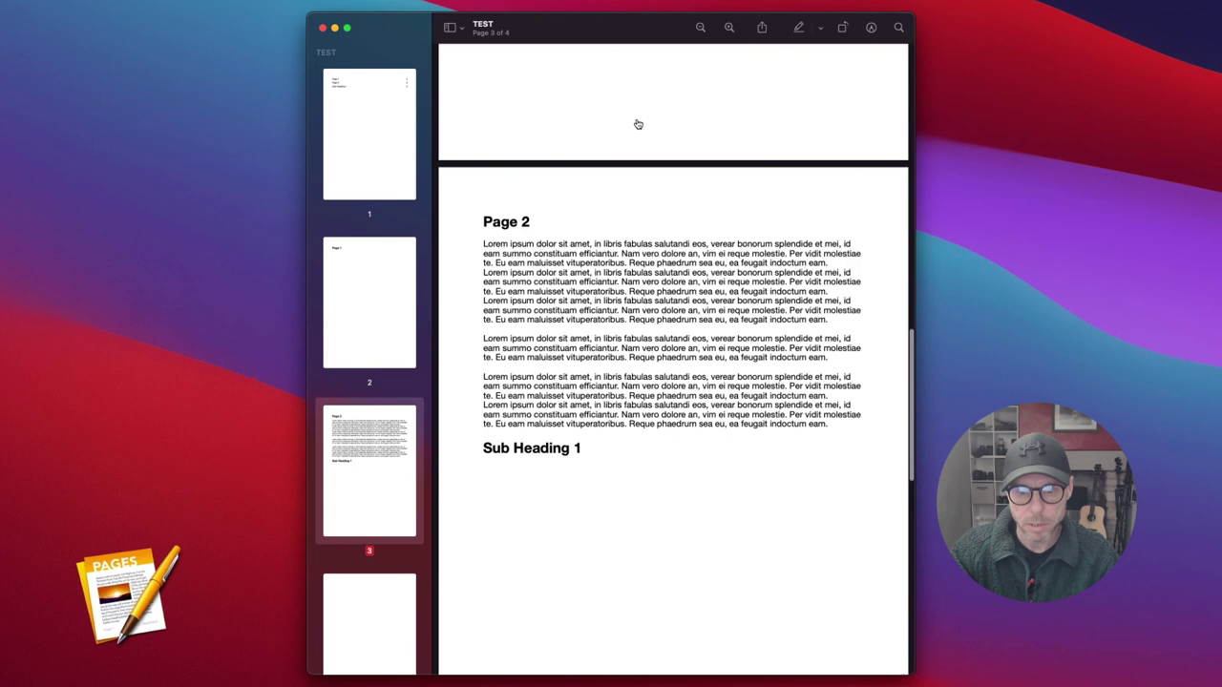
{"action": "scroll", "coordinate": [638, 124], "scroll_direction": "up", "scroll_amount": 15}
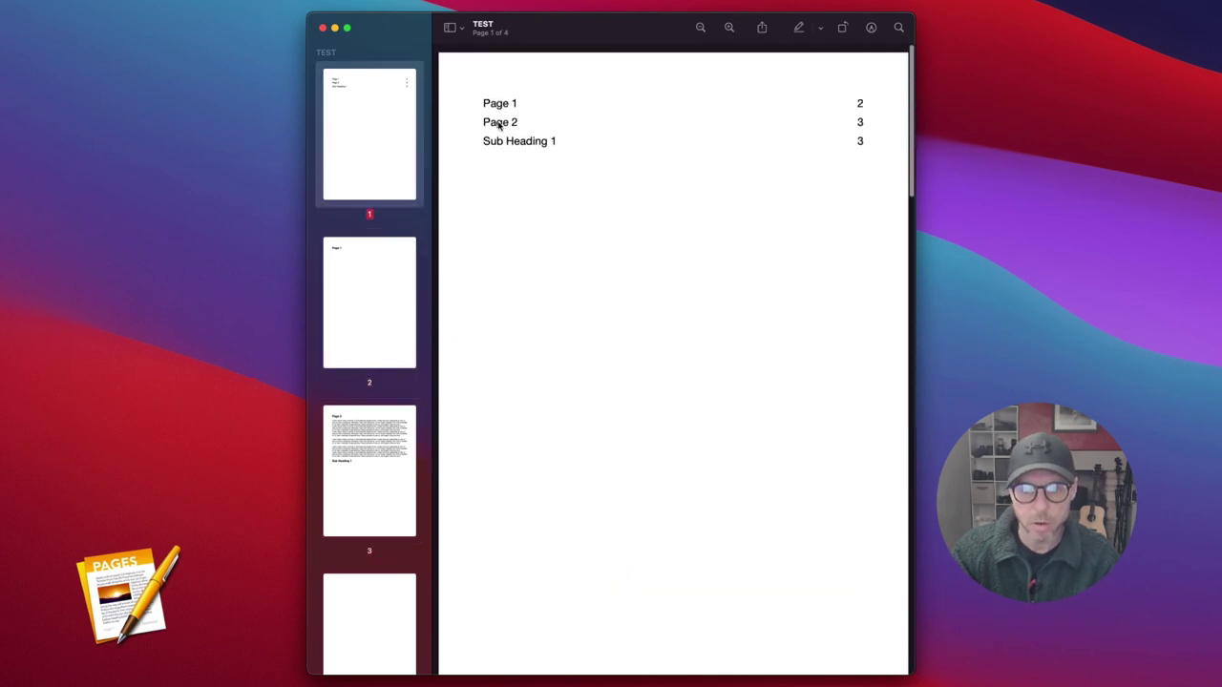
{"action": "left_click", "coordinate": [498, 124]}
{"action": "scroll", "coordinate": [690, 162], "scroll_direction": "down", "scroll_amount": 4}
{"action": "scroll", "coordinate": [693, 160], "scroll_direction": "up", "scroll_amount": 10}
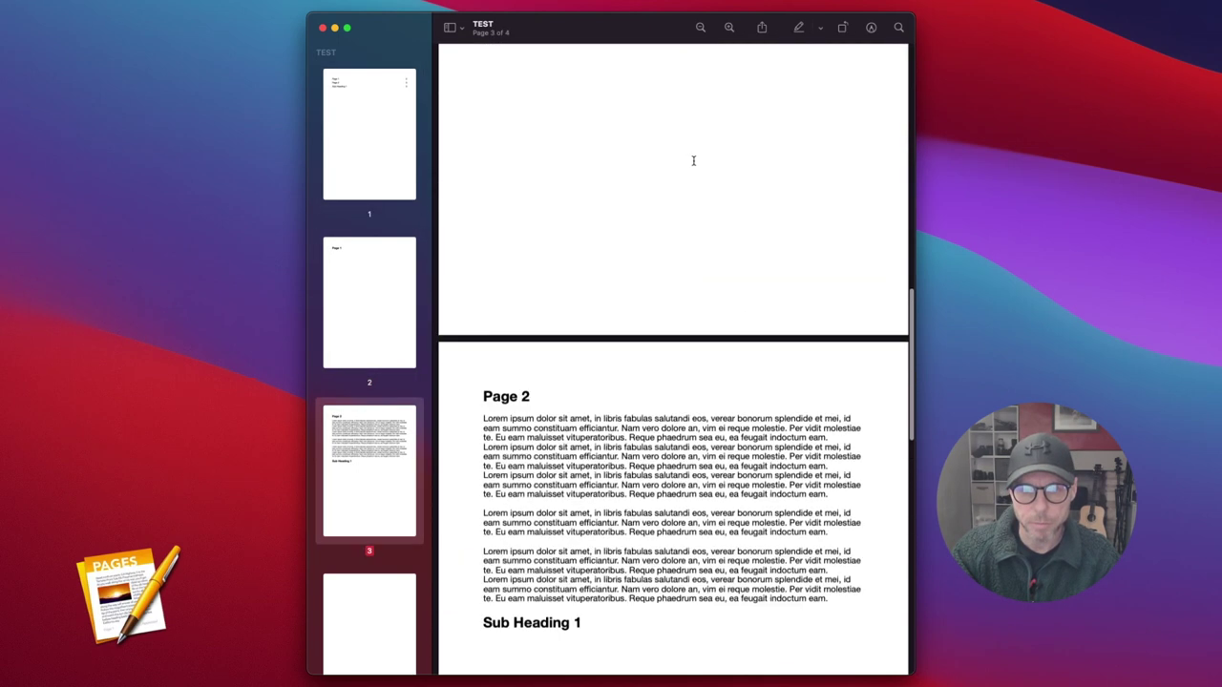
{"action": "scroll", "coordinate": [693, 160], "scroll_direction": "up", "scroll_amount": 10}
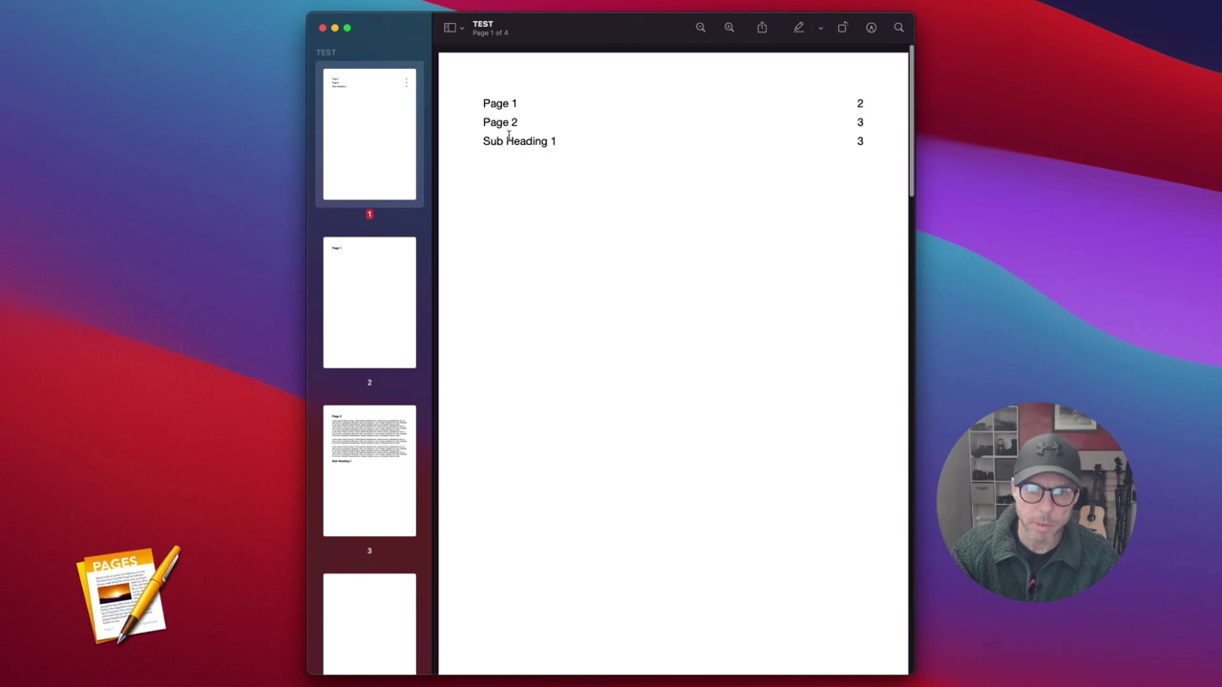
{"action": "left_click", "coordinate": [508, 141]}
{"action": "scroll", "coordinate": [686, 179], "scroll_direction": "down", "scroll_amount": 3}
{"action": "scroll", "coordinate": [673, 178], "scroll_direction": "up", "scroll_amount": 10}
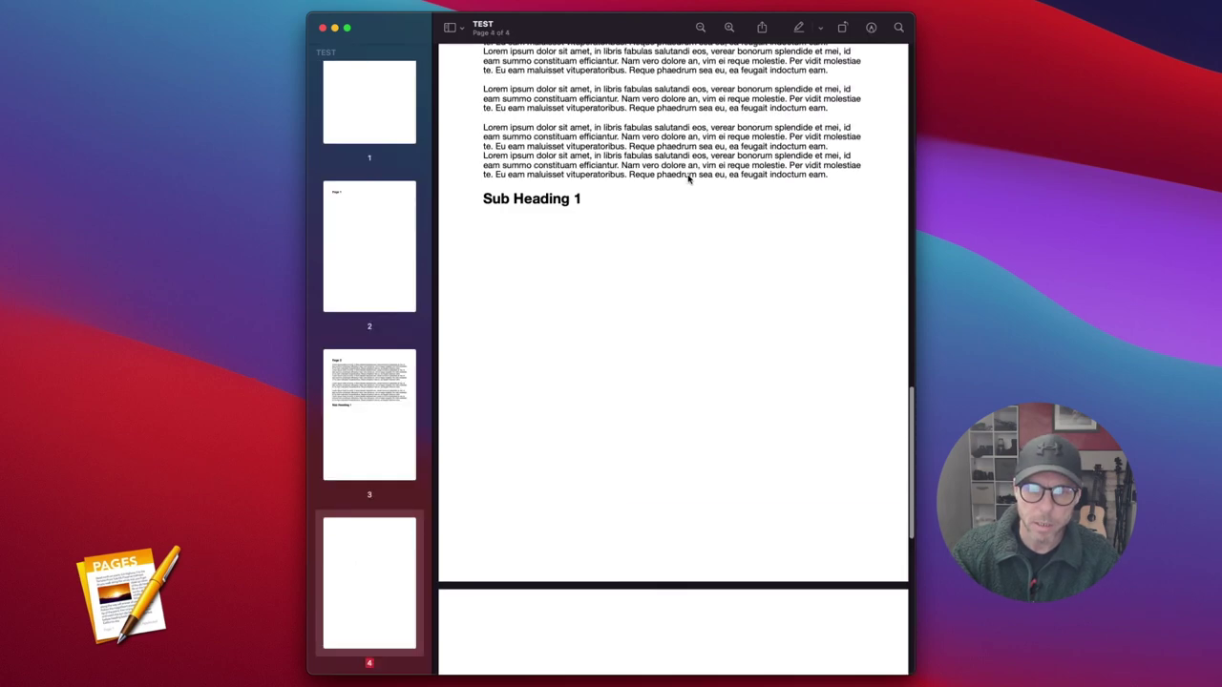
{"action": "scroll", "coordinate": [604, 174], "scroll_direction": "up", "scroll_amount": 8}
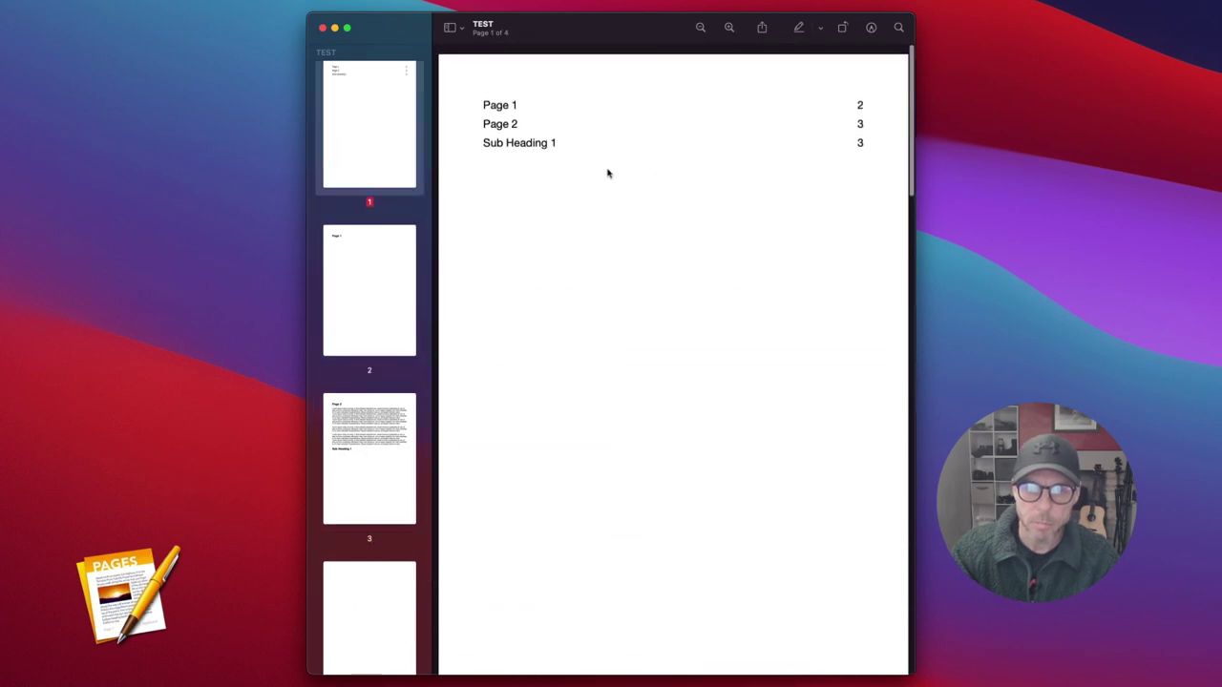
{"action": "left_click", "coordinate": [495, 105]}
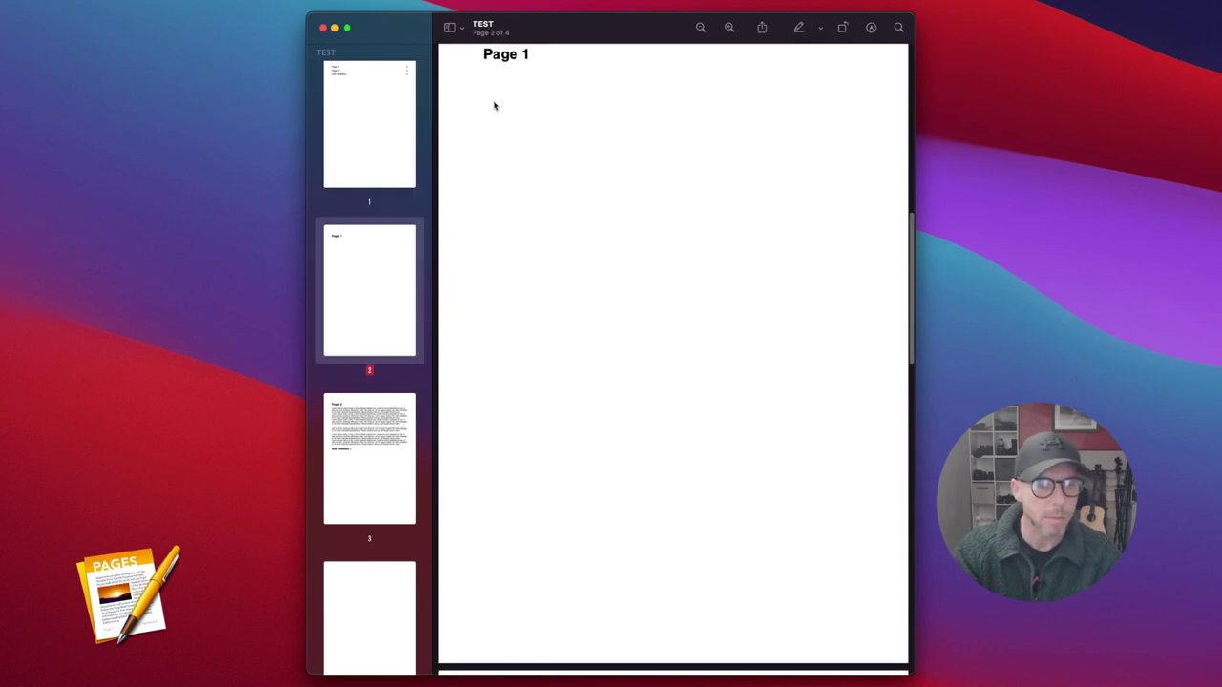